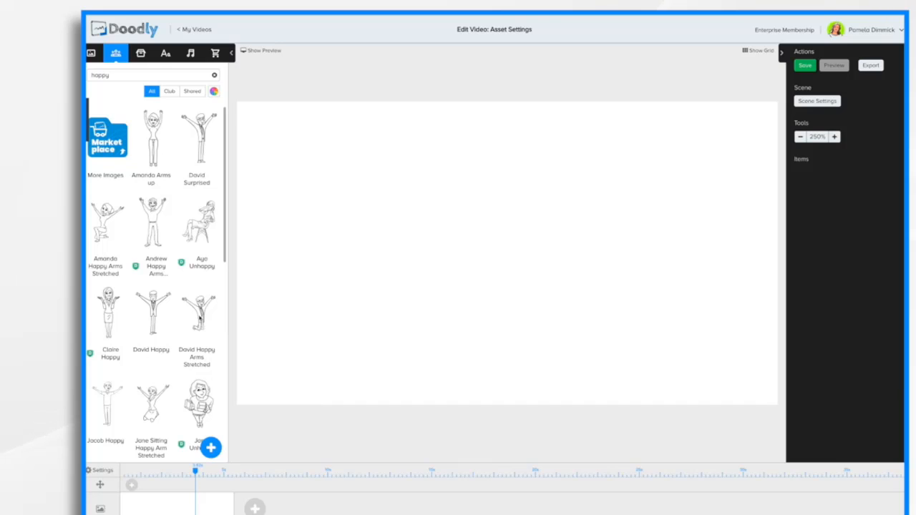
# Add the "David Happy Arms Stretched" character on the left side of the scene and the "Dog Sleeping" prop at the lower right.
pyautogui.click(200, 319)
pyautogui.moveTo(199, 313); pyautogui.dragTo(351, 252)
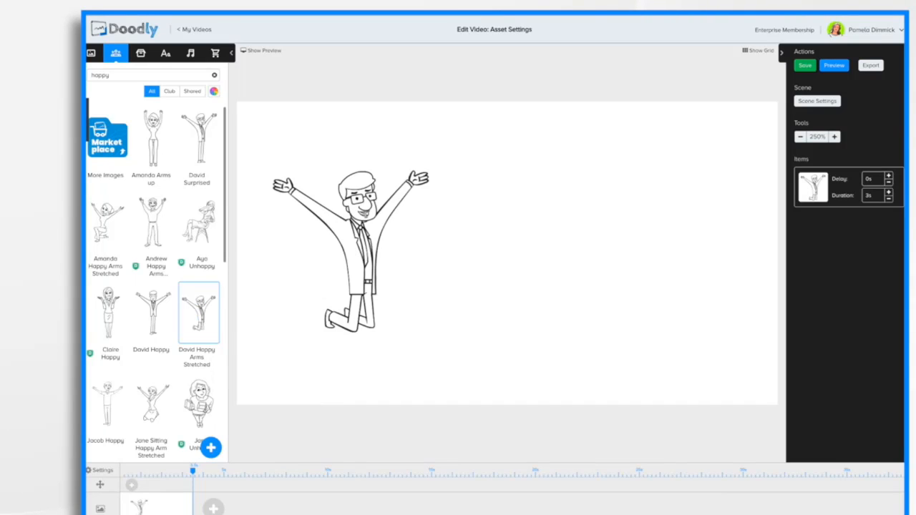
pyautogui.click(140, 53)
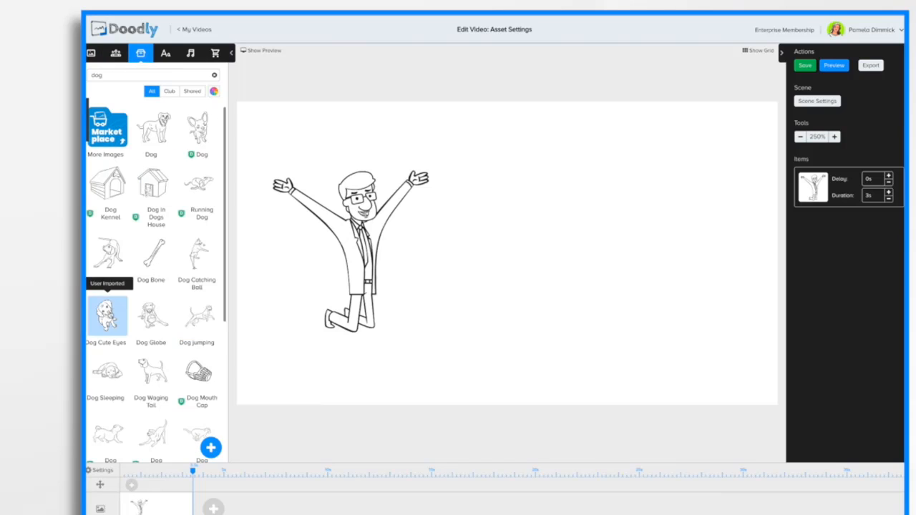
pyautogui.moveTo(108, 389); pyautogui.dragTo(629, 357)
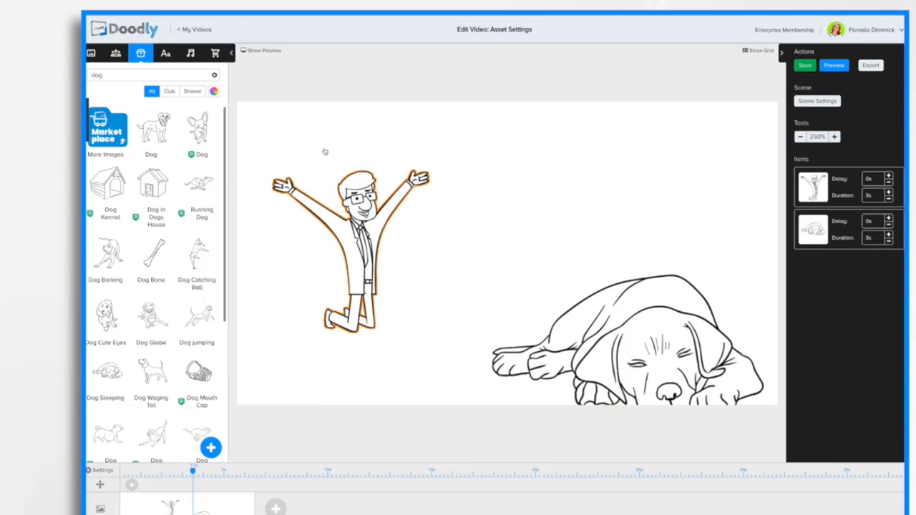
# Add a text asset in the Architects Daughter font above the dog, reading "Asset Settings".
pyautogui.click(165, 55)
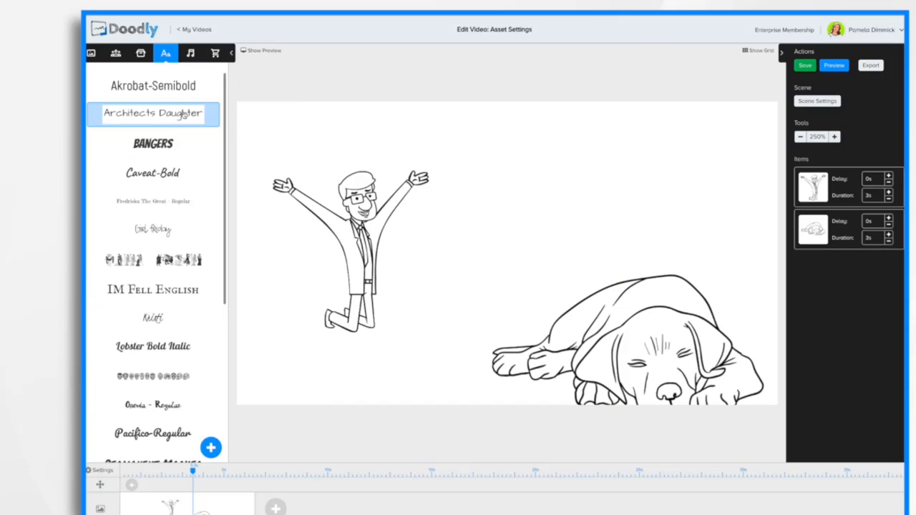
pyautogui.moveTo(185, 114); pyautogui.dragTo(562, 178)
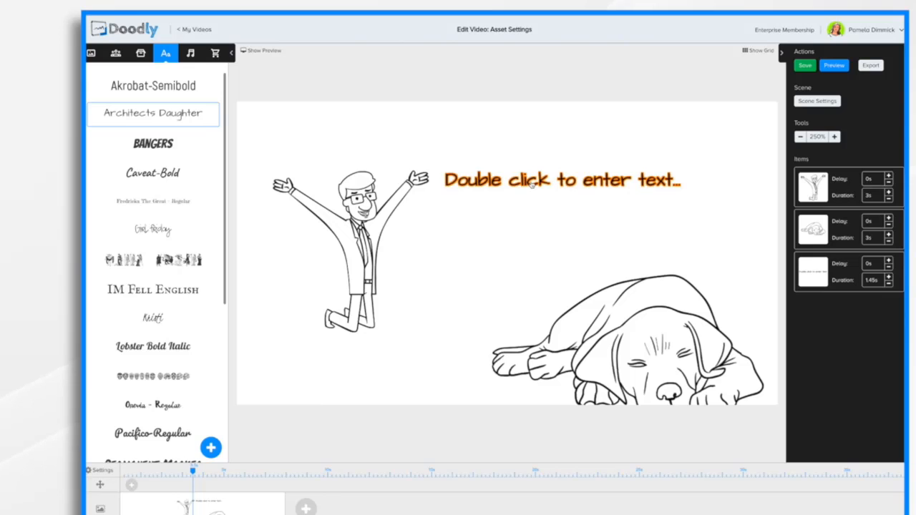
pyautogui.doubleClick(532, 184)
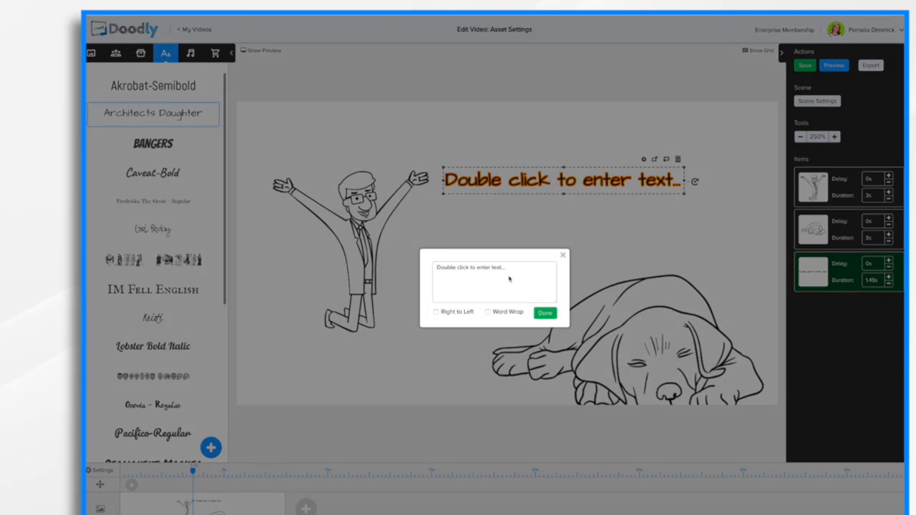
pyautogui.hotkey('ctrl', 'a')
pyautogui.write('Asset Settings')
pyautogui.click(545, 312)
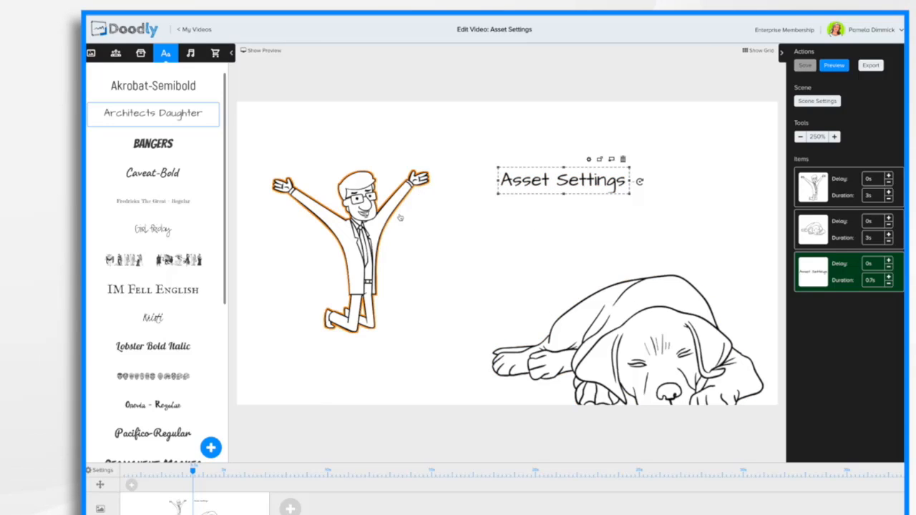
# Enlarge the kneeling man to fill most of the scene's height and reposition him slightly higher.
pyautogui.click(376, 236)
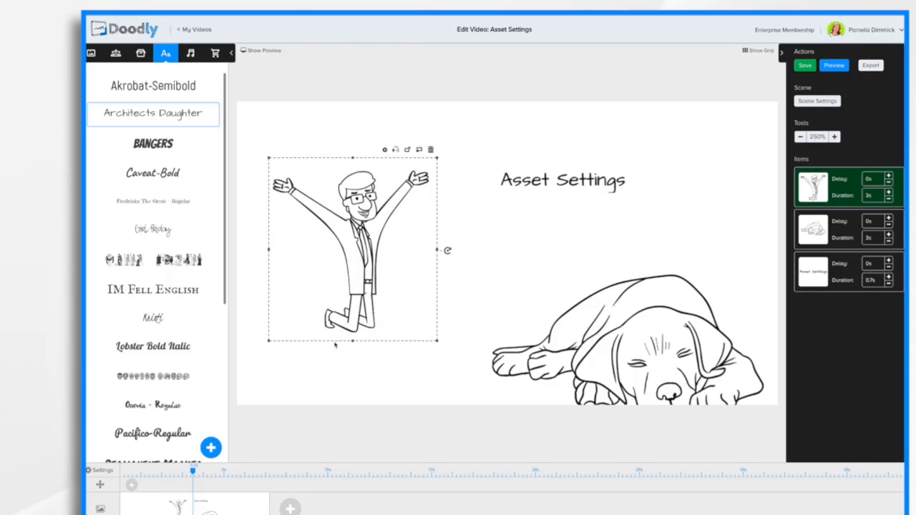
pyautogui.moveTo(352, 342); pyautogui.dragTo(354, 393)
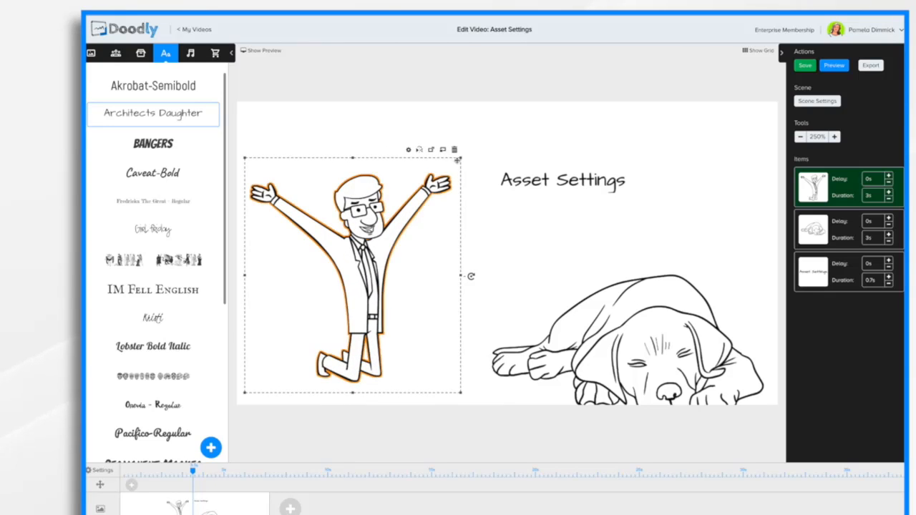
pyautogui.moveTo(457, 160); pyautogui.dragTo(488, 169)
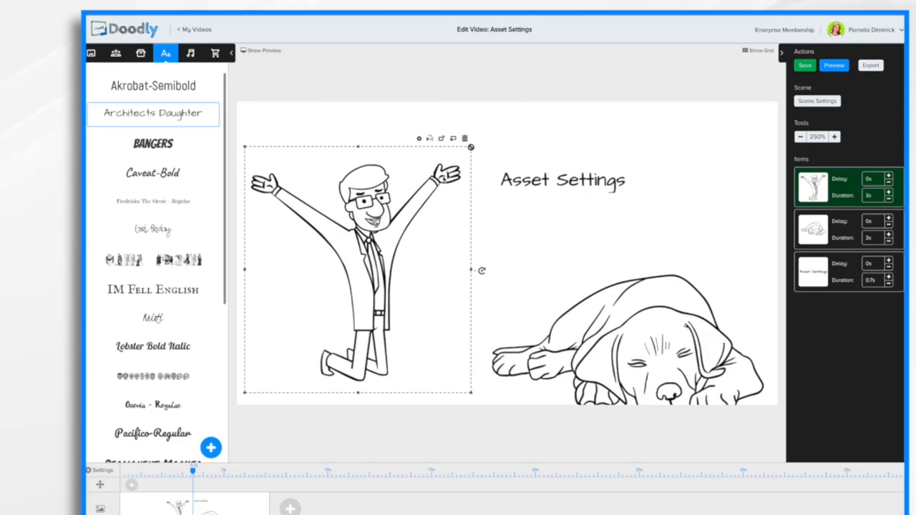
pyautogui.moveTo(358, 256); pyautogui.dragTo(367, 226)
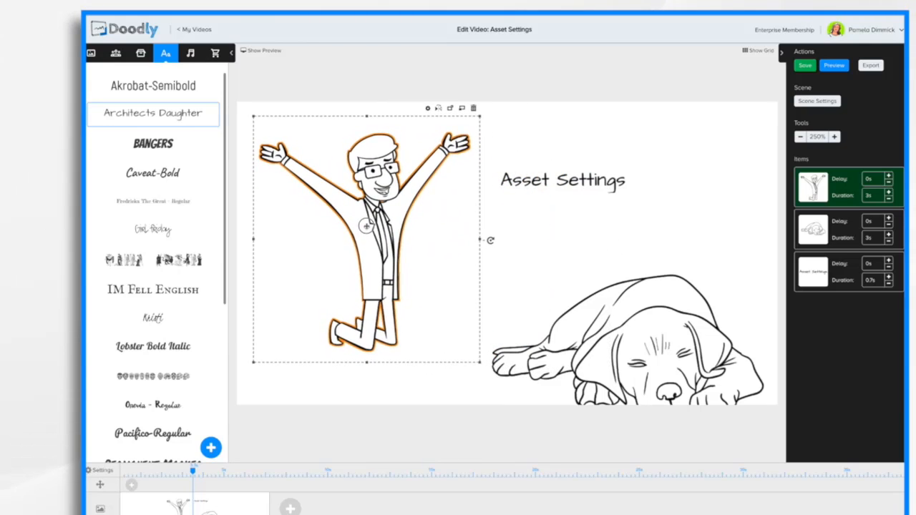
# Shrink the sleeping dog and place it so it overlaps the kneeling man's legs.
pyautogui.click(665, 333)
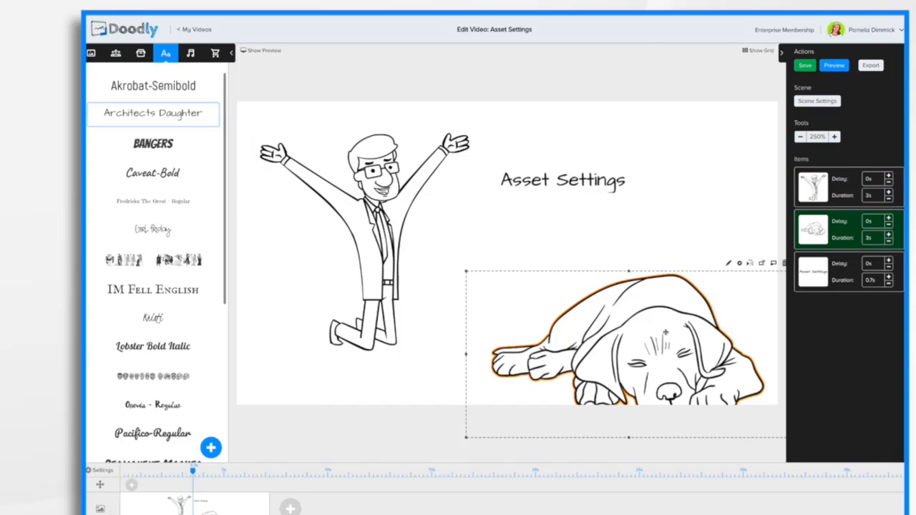
pyautogui.moveTo(666, 332); pyautogui.dragTo(657, 293)
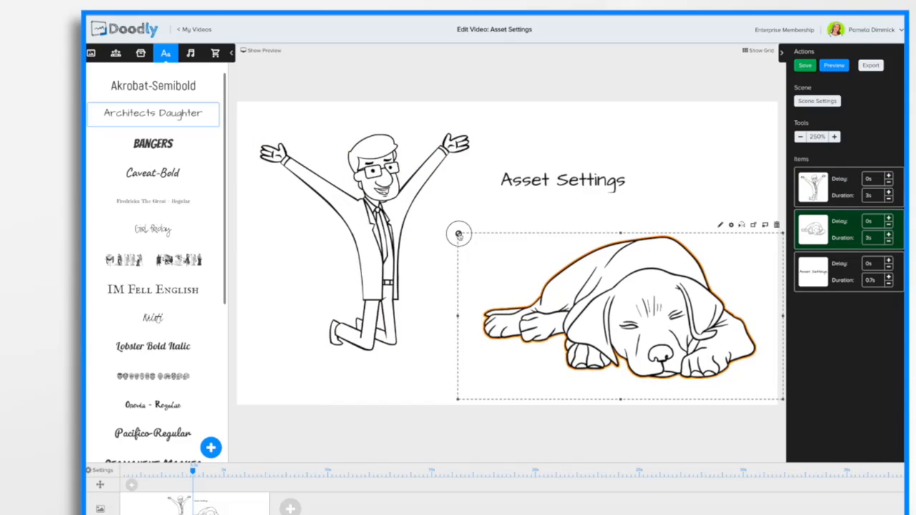
pyautogui.moveTo(458, 234); pyautogui.dragTo(539, 283)
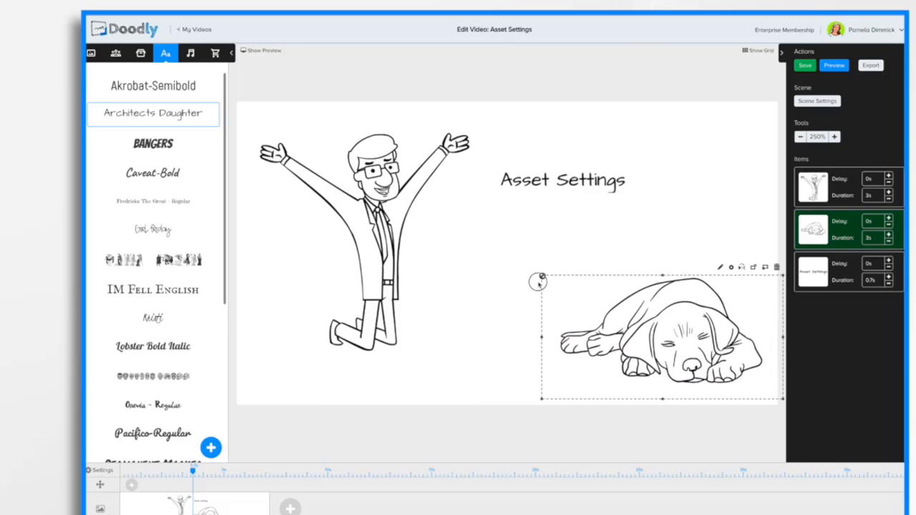
pyautogui.moveTo(667, 317); pyautogui.dragTo(455, 308)
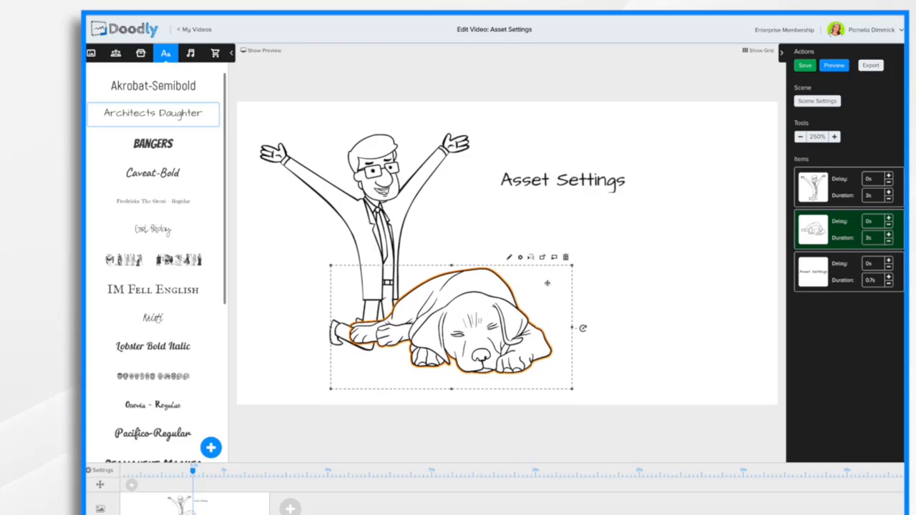
pyautogui.moveTo(572, 267); pyautogui.dragTo(539, 284)
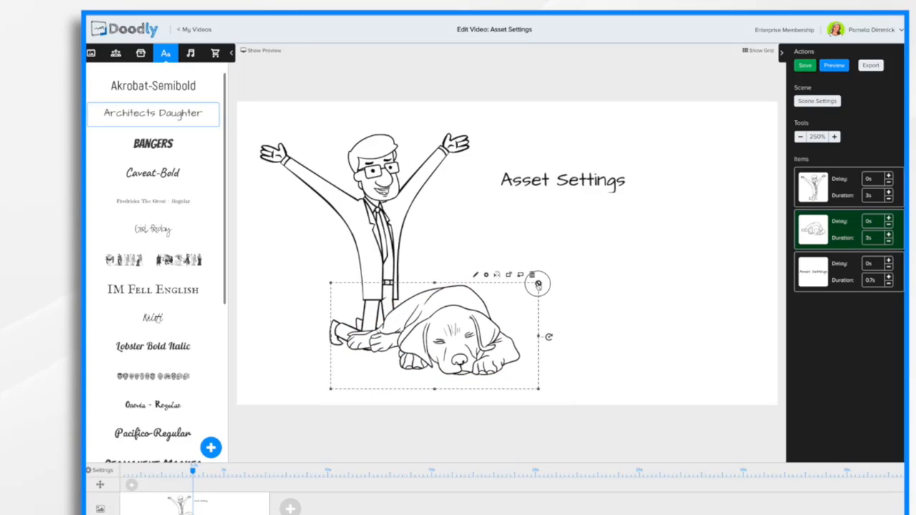
# Flip the sleeping dog horizontally several times, ending in its original orientation.
pyautogui.click(497, 276)
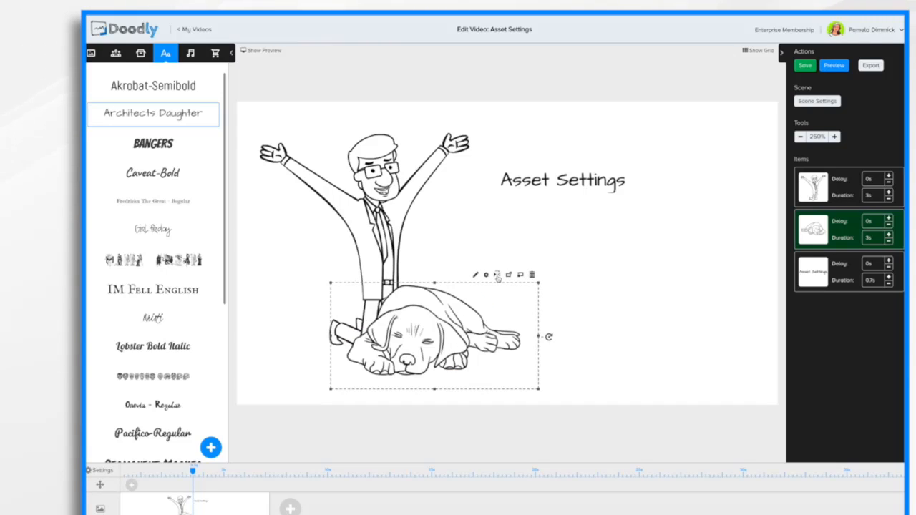
pyautogui.click(498, 277)
pyautogui.click(498, 276)
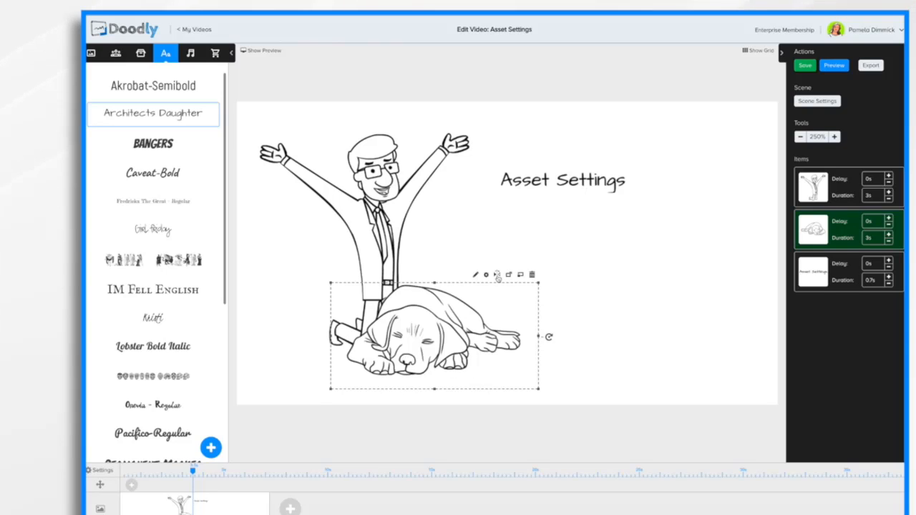
pyautogui.click(497, 275)
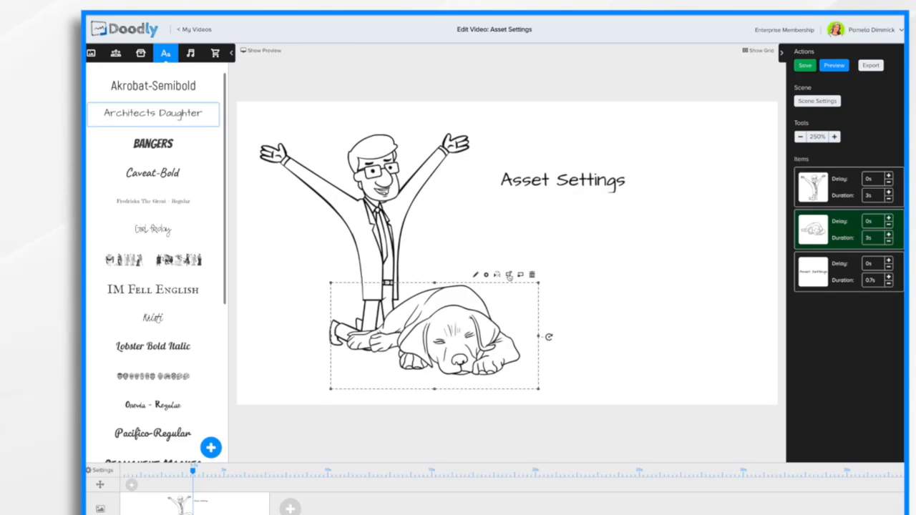
# Switch the sleeping dog between behind and in front of the man, ending with it behind him.
pyautogui.click(519, 276)
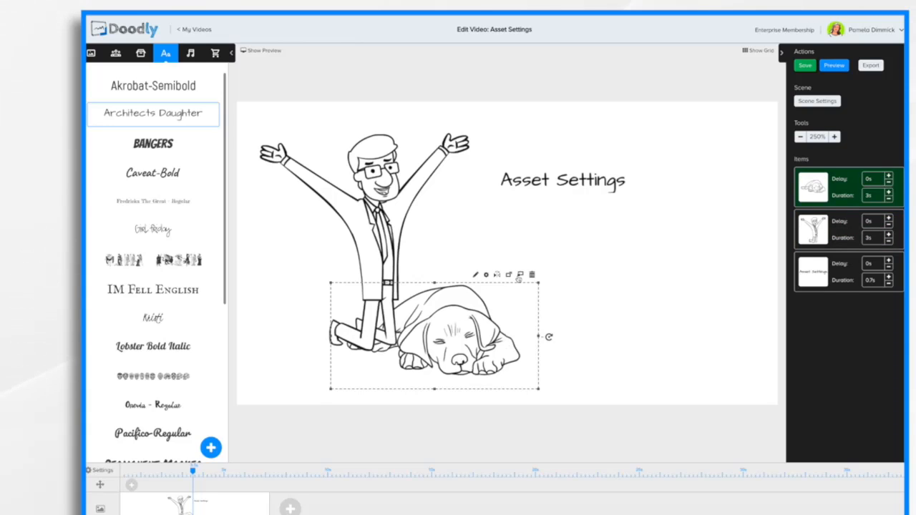
pyautogui.click(520, 277)
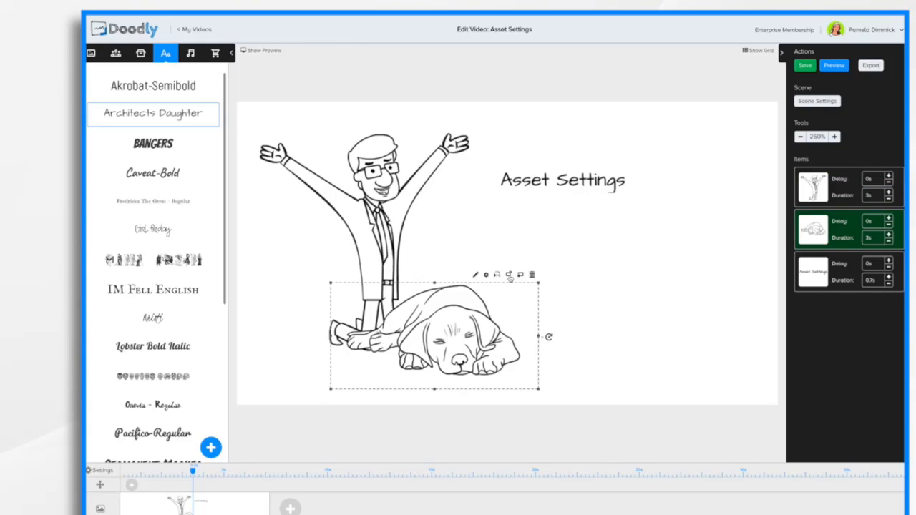
pyautogui.click(520, 277)
pyautogui.click(509, 276)
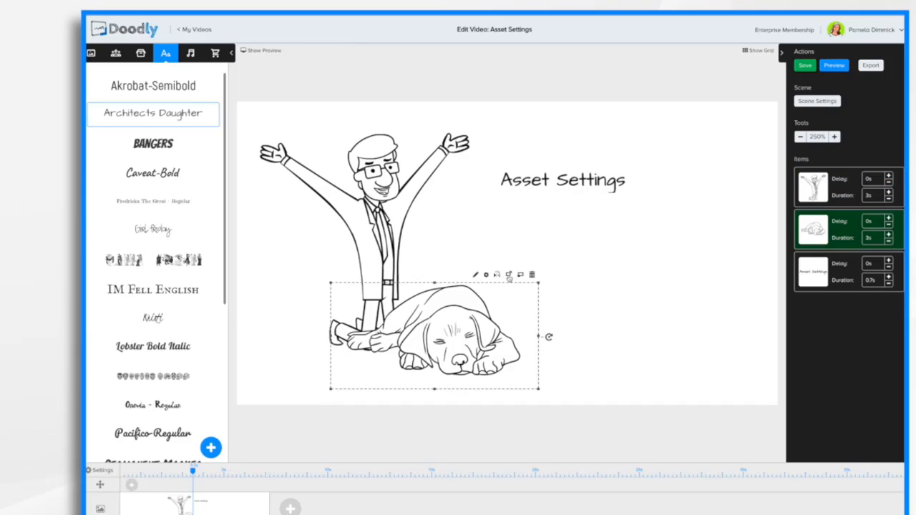
pyautogui.click(520, 277)
pyautogui.click(508, 277)
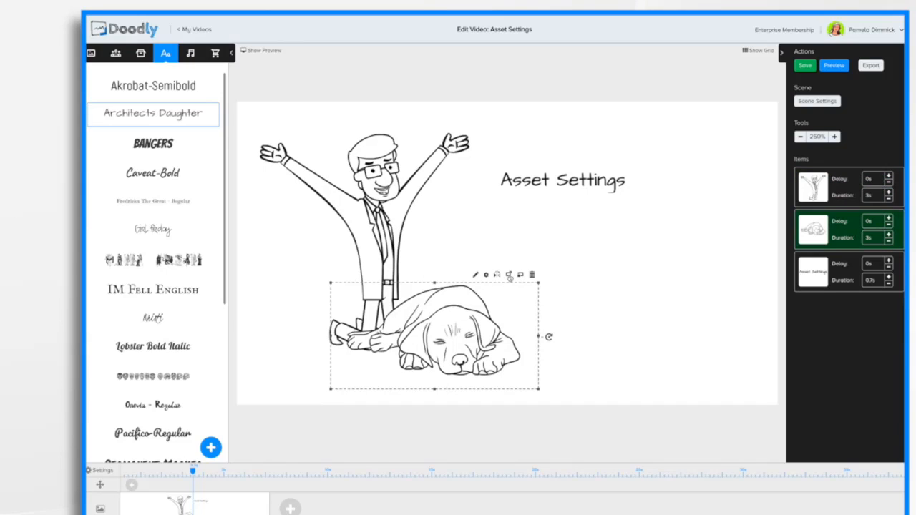
pyautogui.click(520, 277)
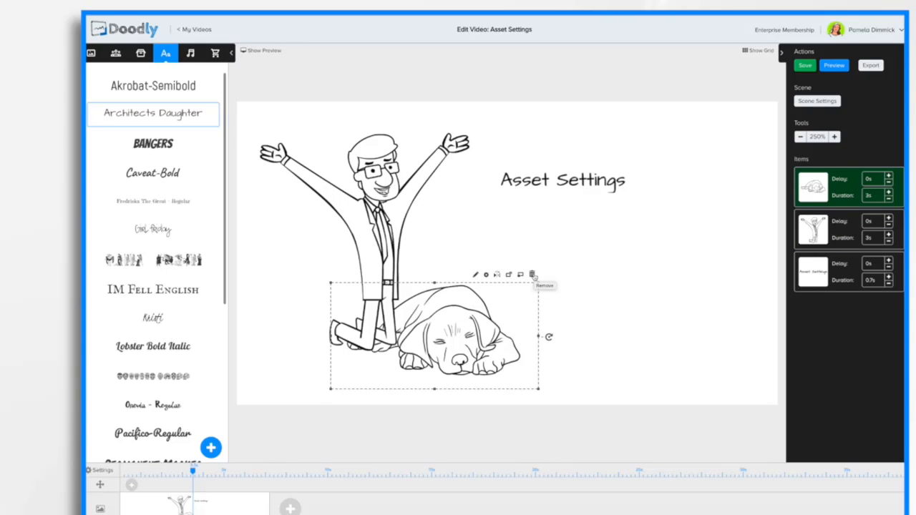
# Remove the sleeping dog from the scene and accept the removal.
pyautogui.click(532, 275)
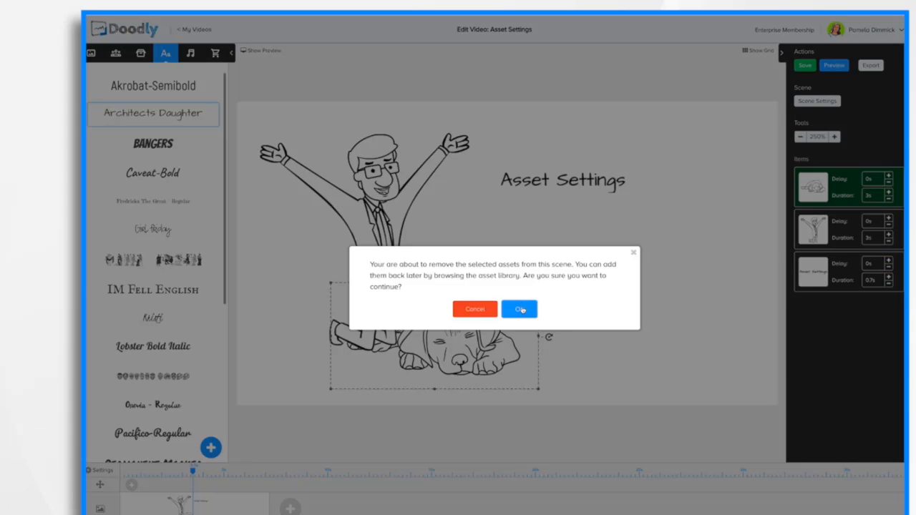
pyautogui.click(520, 309)
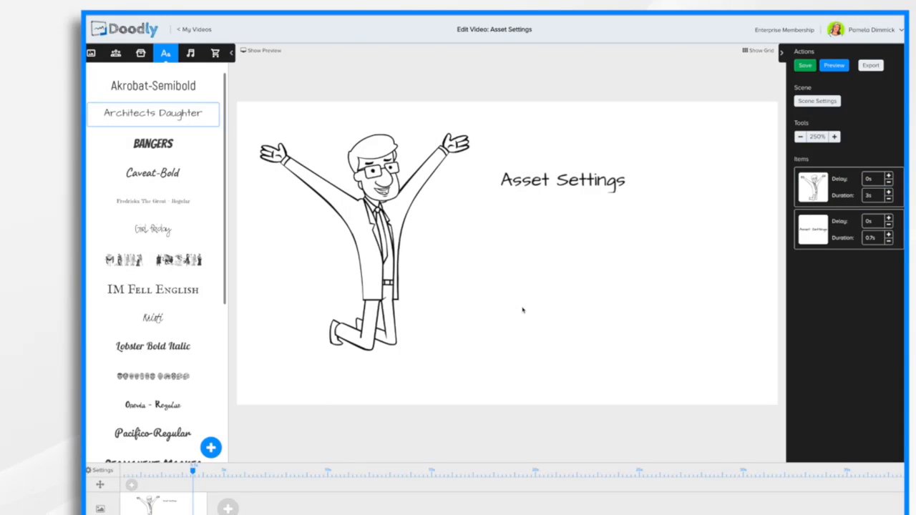
# Enlarge the "Asset Settings" text to about font size 73 and place it beside the man at about X 558, Y 176.
pyautogui.click(575, 182)
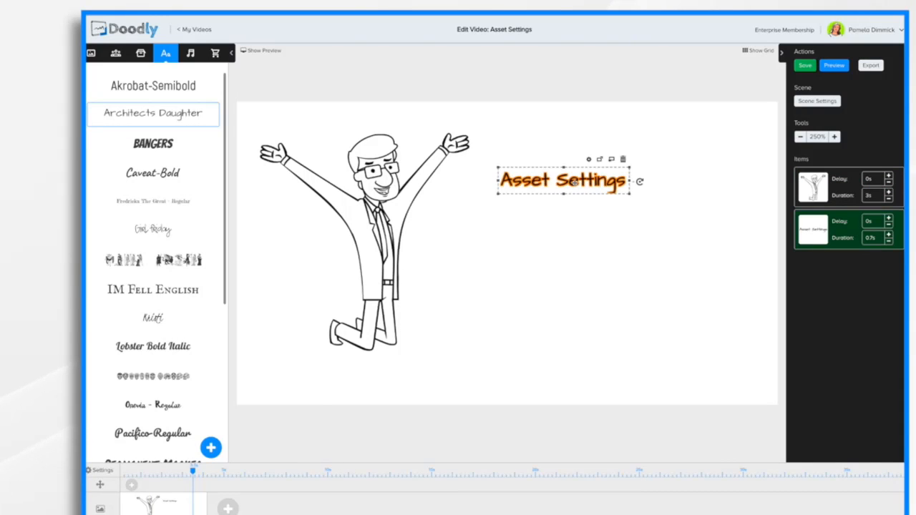
pyautogui.moveTo(575, 183); pyautogui.dragTo(572, 183)
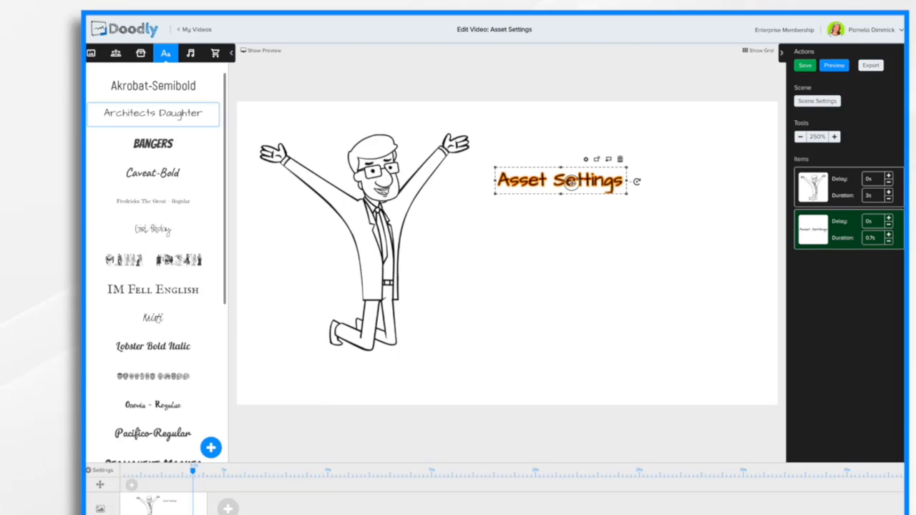
pyautogui.moveTo(627, 193); pyautogui.dragTo(783, 259)
pyautogui.moveTo(685, 206); pyautogui.dragTo(659, 215)
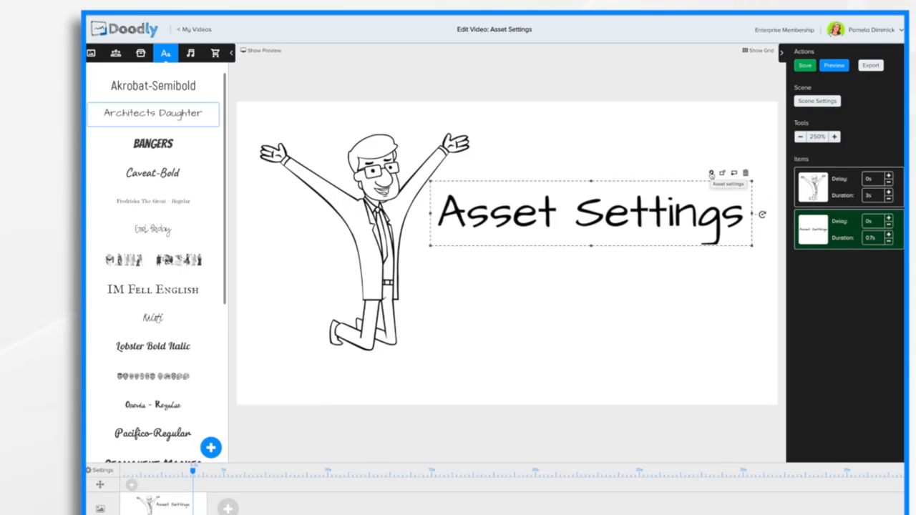
# Shift the "Asset Settings" text to about X 551, Y 178, checking its coordinates in its asset settings before and after.
pyautogui.click(711, 174)
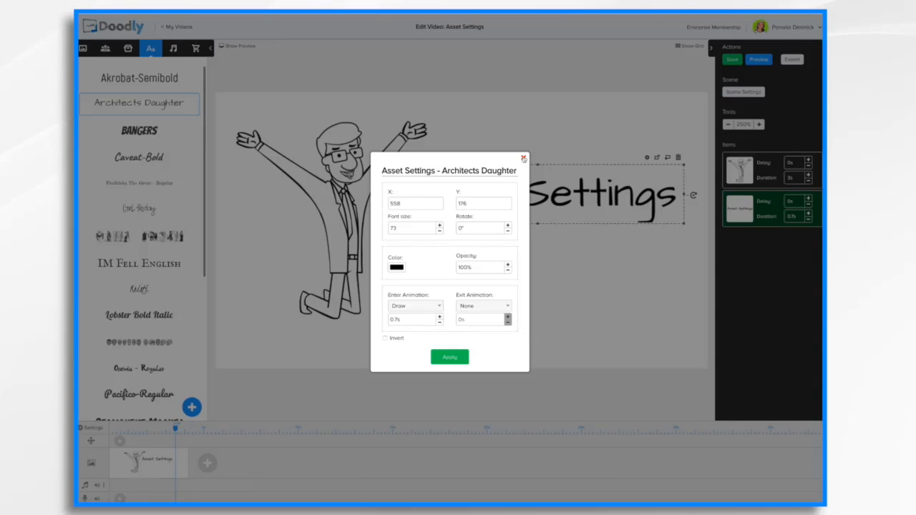
pyautogui.click(523, 158)
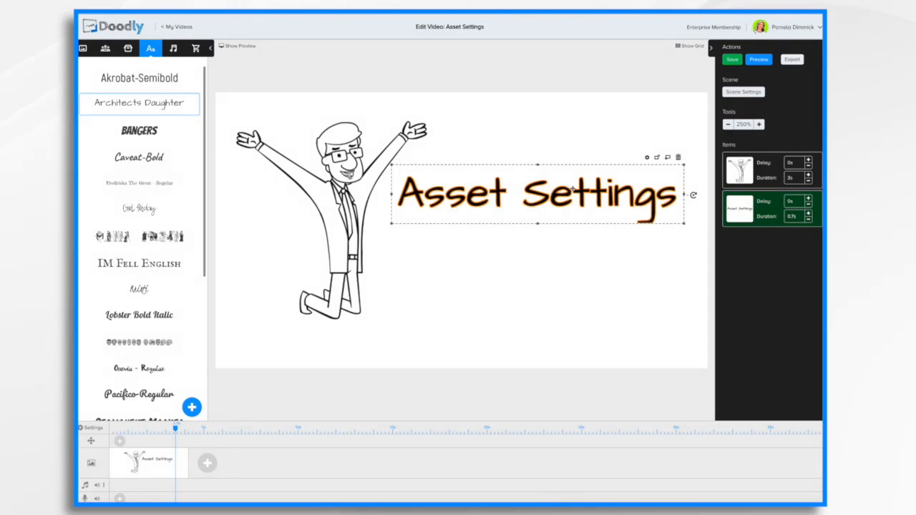
pyautogui.moveTo(572, 190); pyautogui.dragTo(571, 219)
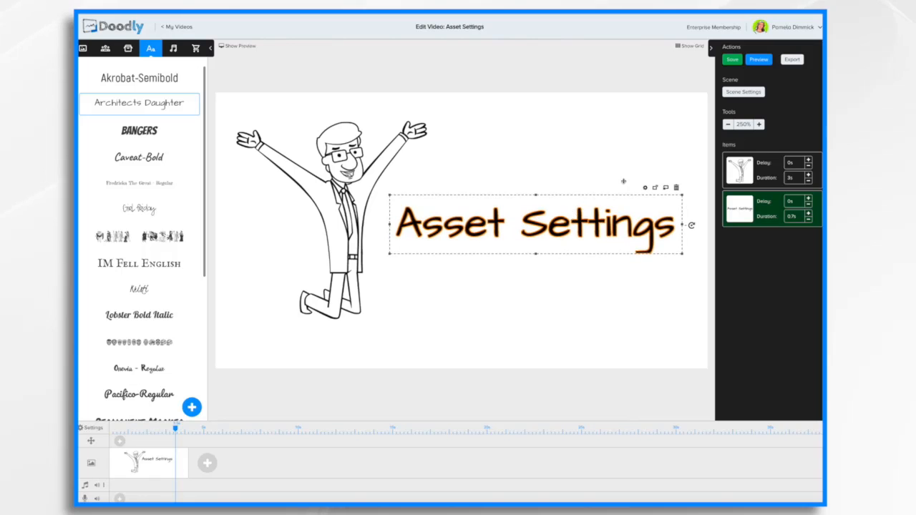
pyautogui.click(645, 188)
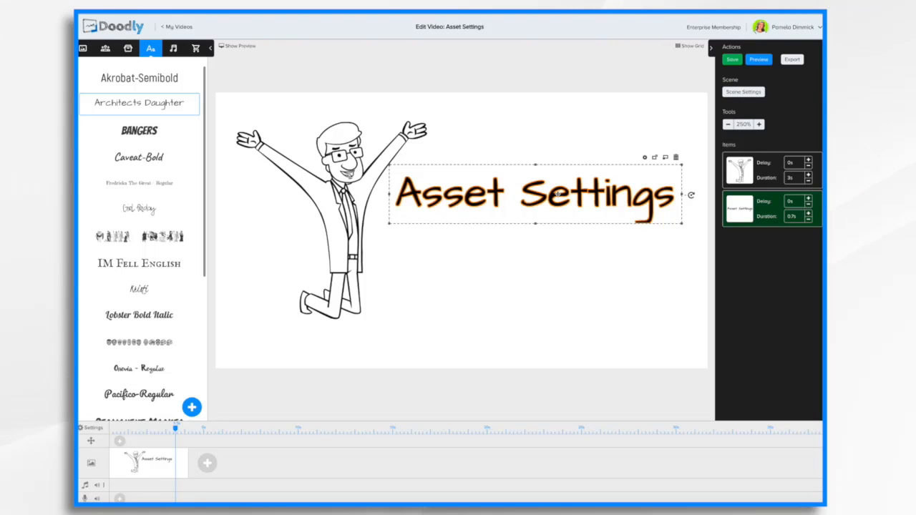
pyautogui.moveTo(576, 192); pyautogui.dragTo(573, 194)
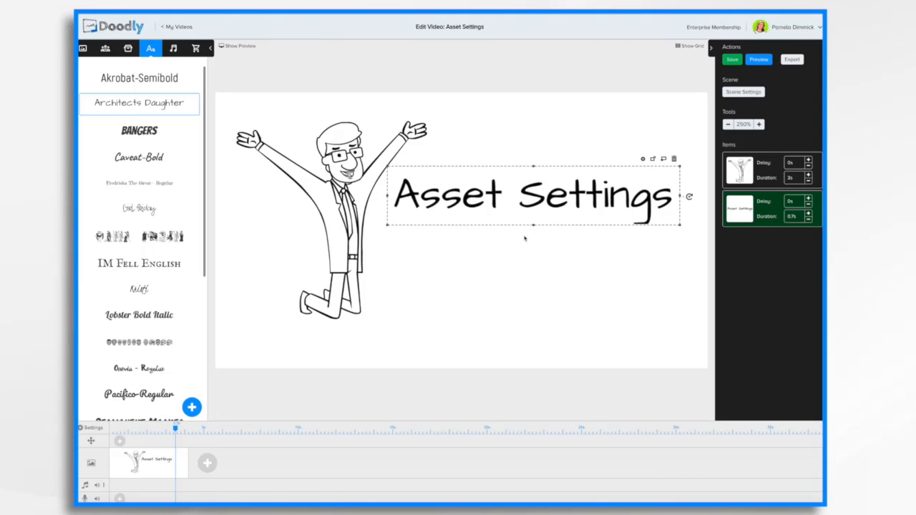
pyautogui.click(643, 159)
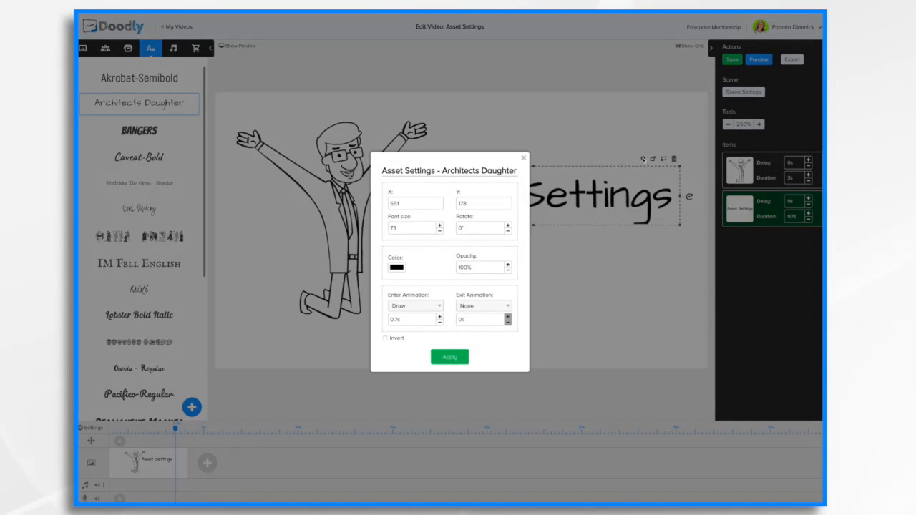
# Add a new scene with an Architects Daughter text reading "Sample Text", enlarged to about font size 75 at about X 476, Y 191.
pyautogui.click(457, 356)
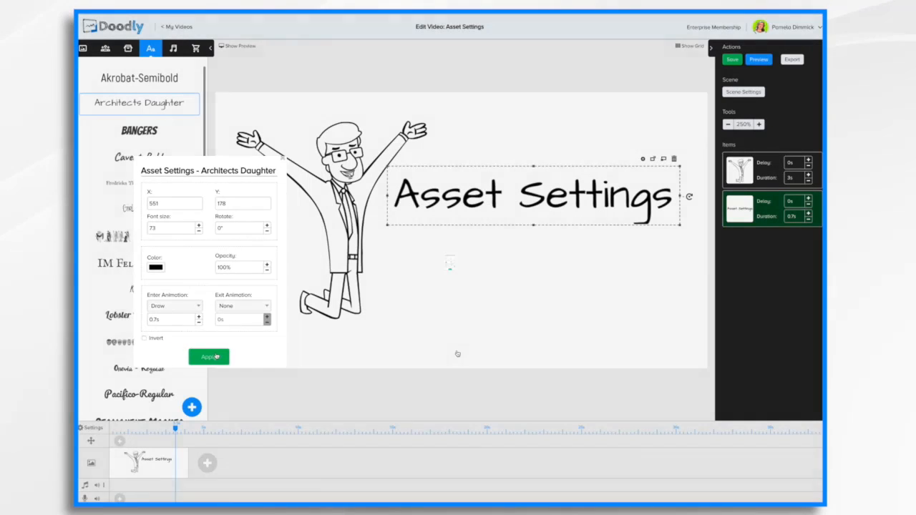
pyautogui.click(206, 463)
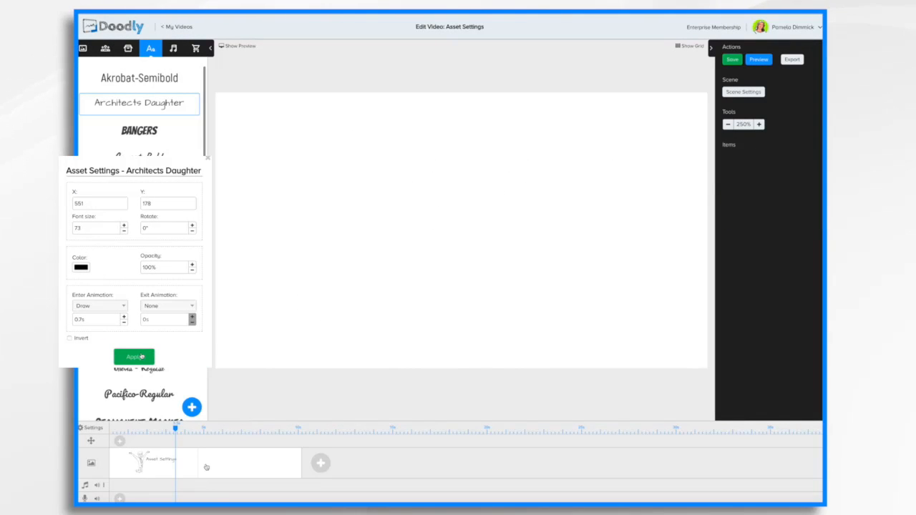
pyautogui.moveTo(147, 109); pyautogui.dragTo(462, 188)
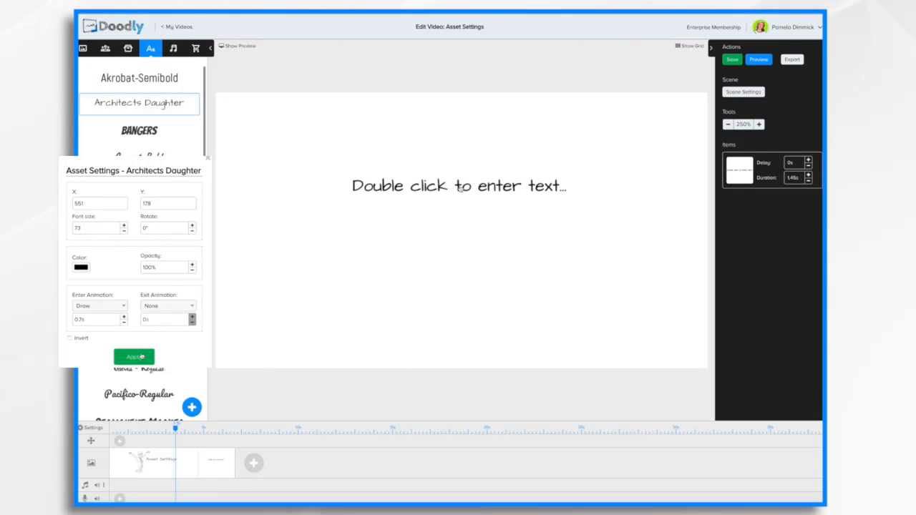
pyautogui.doubleClick(484, 188)
pyautogui.write('Sample Text')
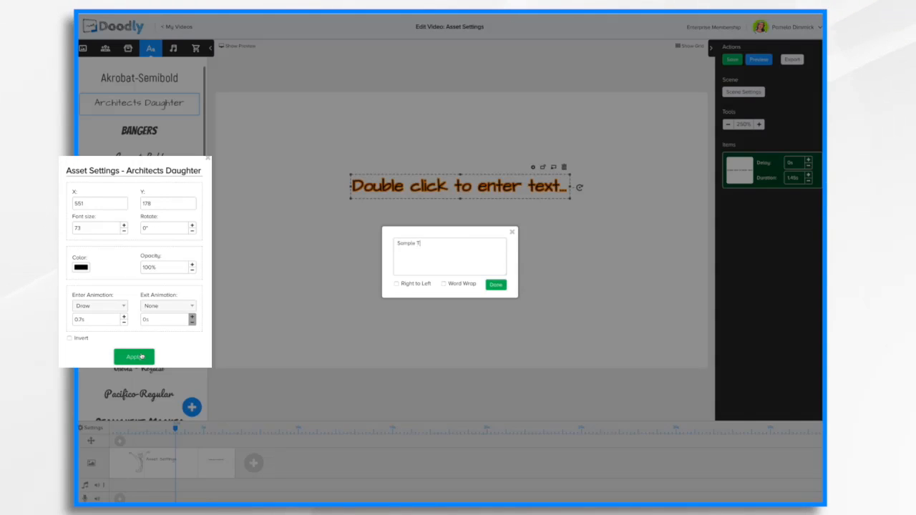
pyautogui.press('Return')
pyautogui.moveTo(511, 199); pyautogui.dragTo(662, 234)
pyautogui.moveTo(532, 215); pyautogui.dragTo(486, 208)
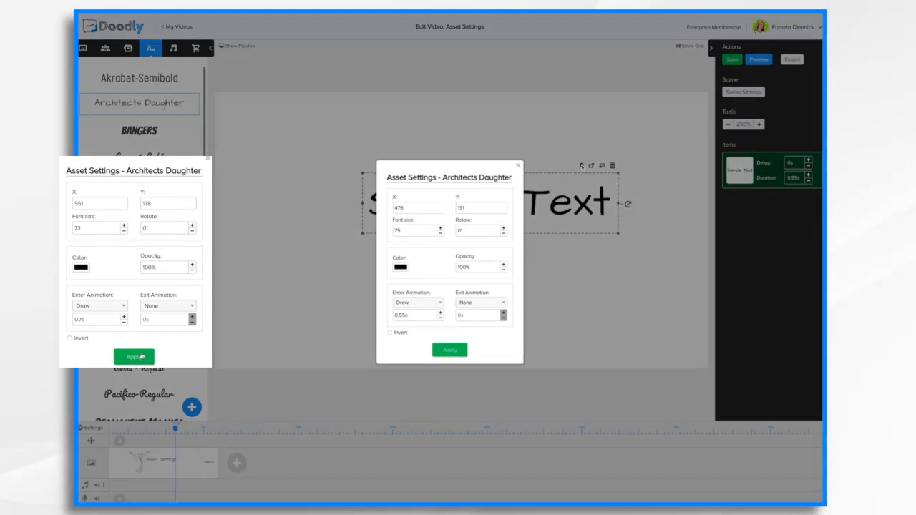
# Set the "Sample Text" asset to X 551, Y 178 and font size 73, and apply the settings.
pyautogui.click(581, 166)
pyautogui.click(419, 207)
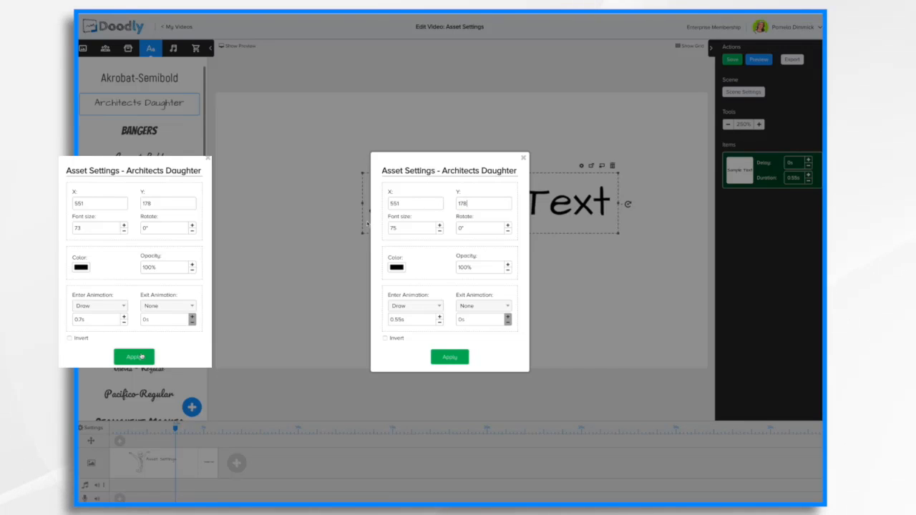
pyautogui.click(405, 229)
pyautogui.press('BackSpace')
pyautogui.write('3')
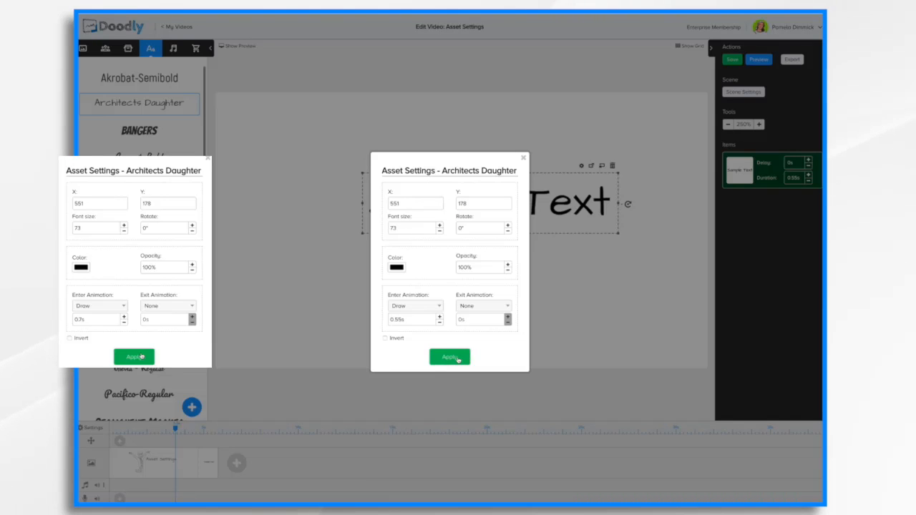
pyautogui.click(449, 357)
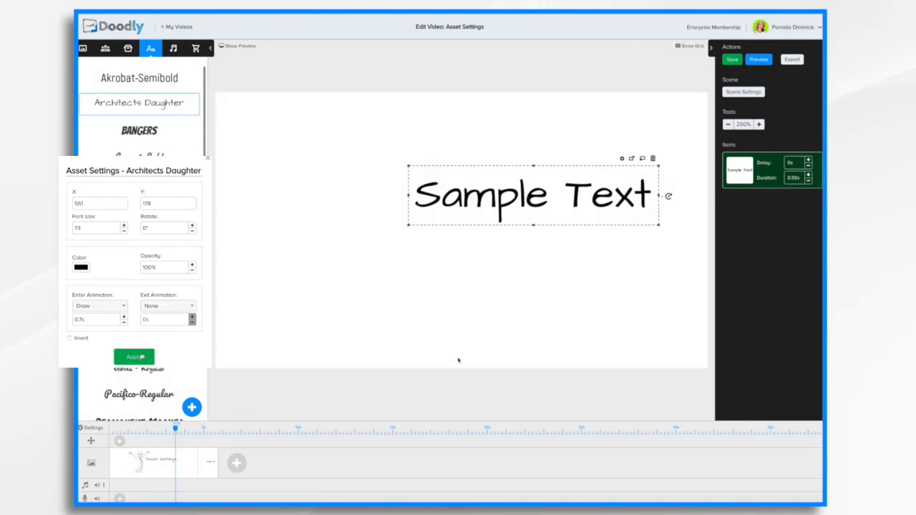
# Switch between the first and second scenes to compare the positions of their texts, ending on the first scene.
pyautogui.click(183, 469)
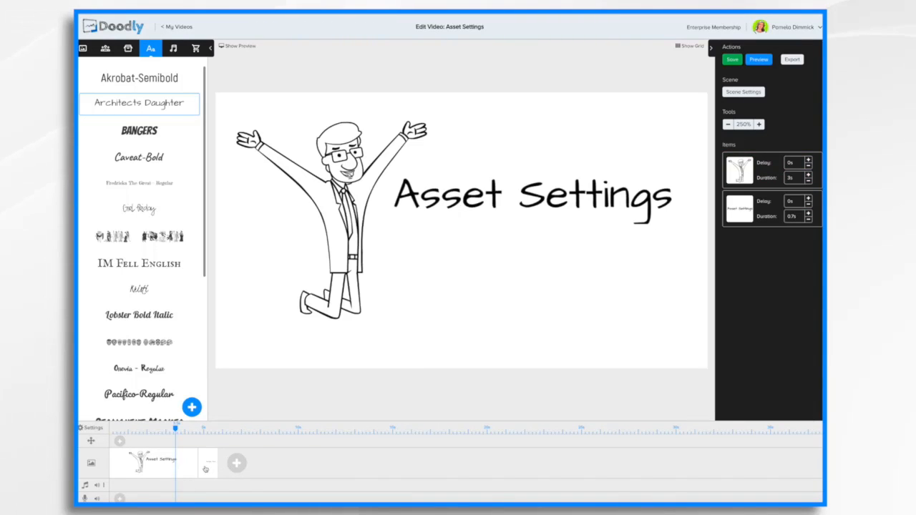
pyautogui.click(205, 469)
pyautogui.click(168, 473)
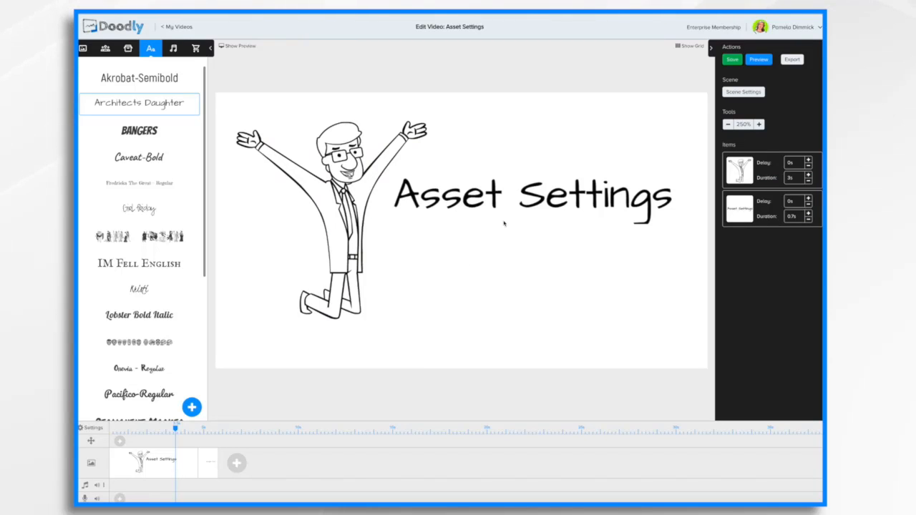
# Recolor the "Asset Settings" text with the preset orange (F5A623) in its asset settings and apply.
pyautogui.click(493, 194)
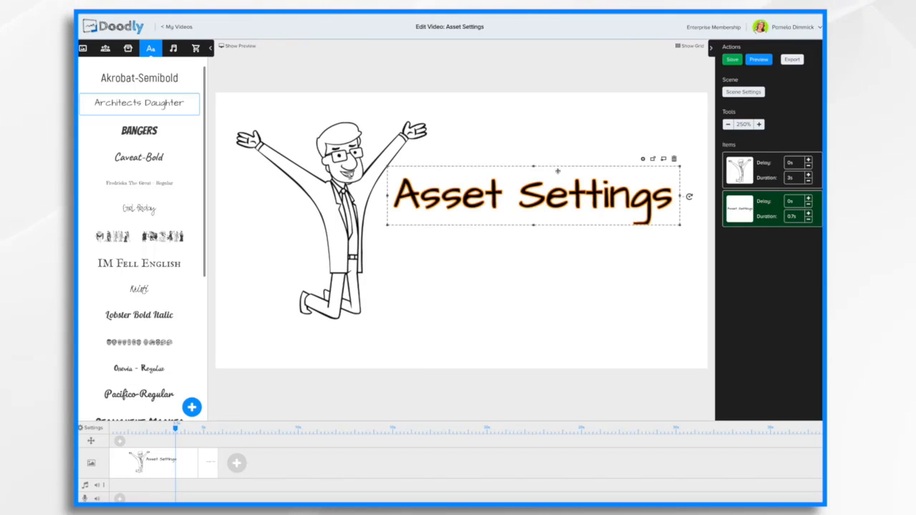
pyautogui.click(643, 158)
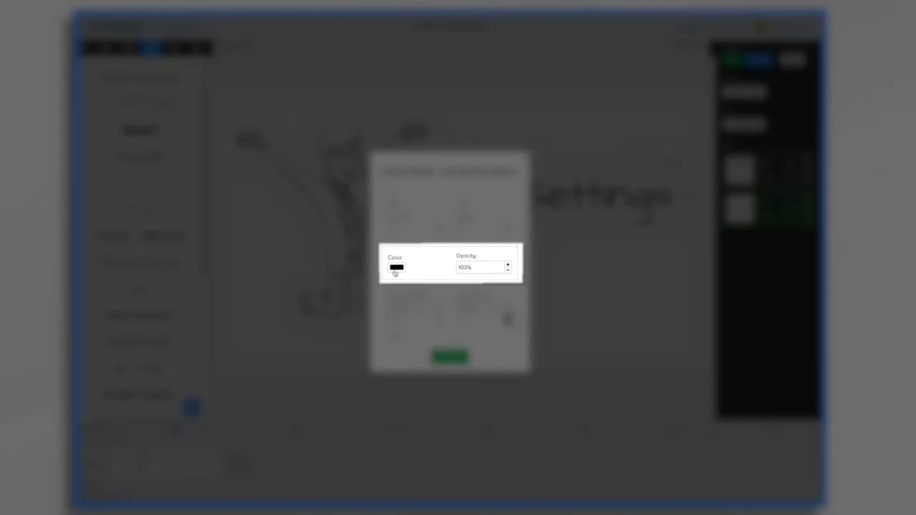
pyautogui.click(395, 271)
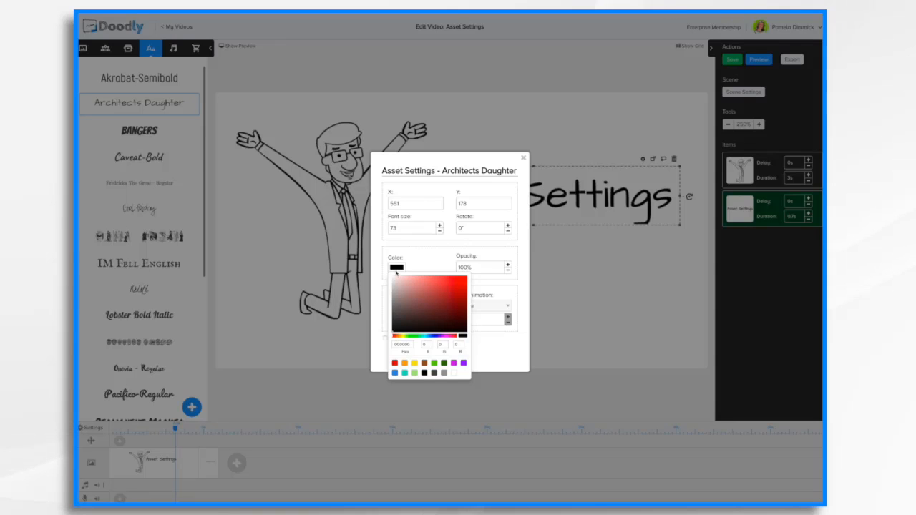
pyautogui.click(404, 363)
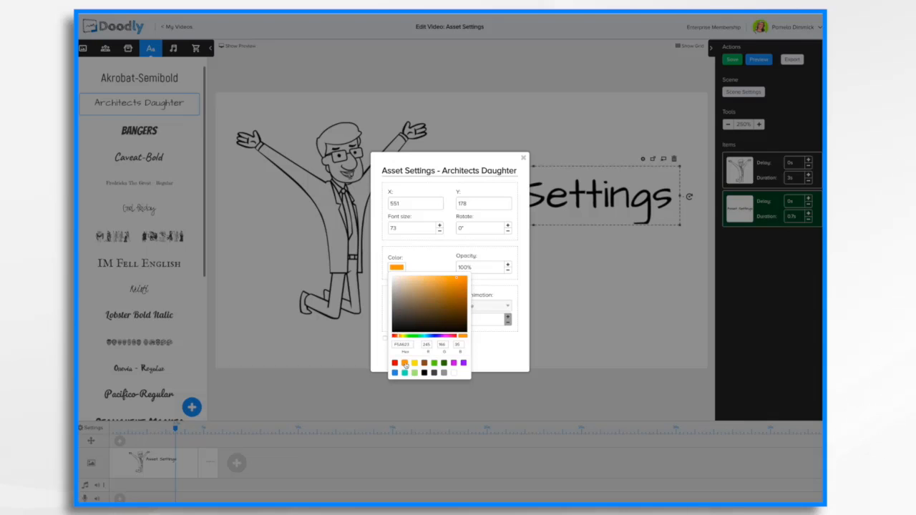
pyautogui.click(476, 364)
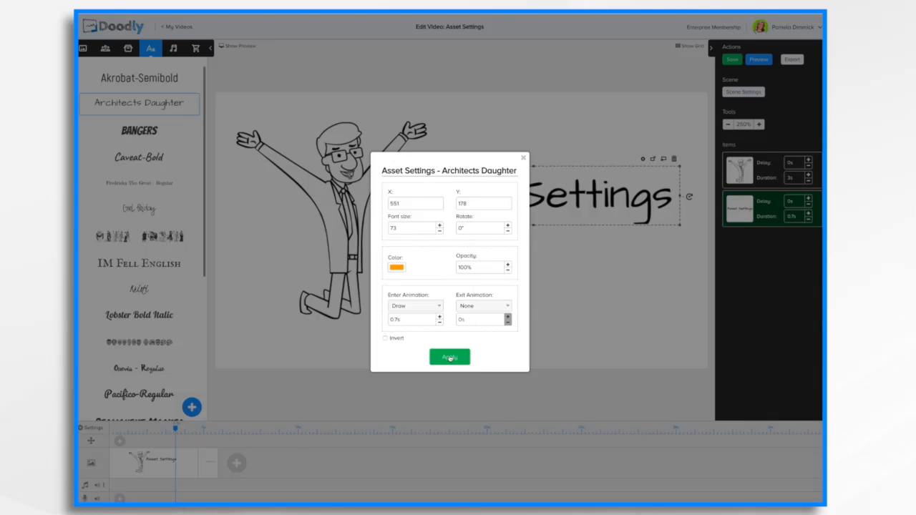
pyautogui.click(449, 357)
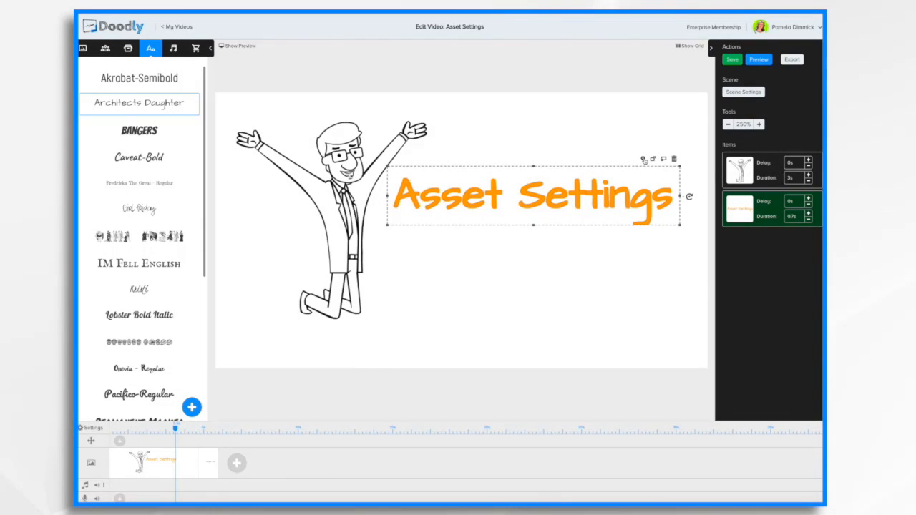
# Mix a custom dark teal (17AC9E) for the "Asset Settings" text by adjusting hue and shade, and apply it.
pyautogui.click(642, 159)
pyautogui.click(396, 269)
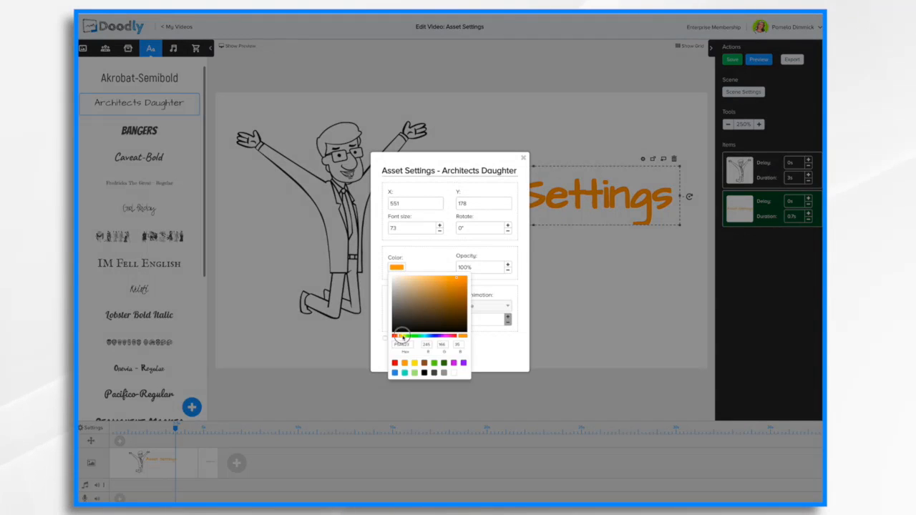
pyautogui.moveTo(399, 335); pyautogui.dragTo(425, 337)
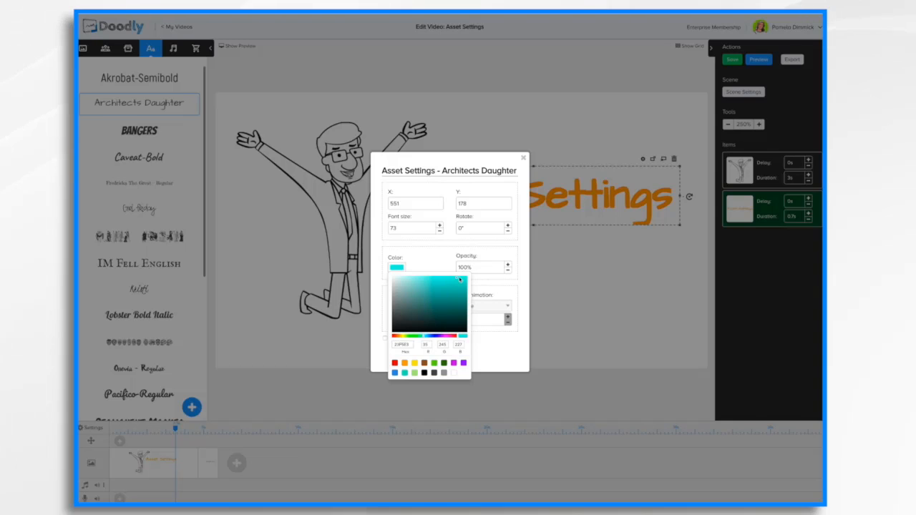
pyautogui.moveTo(457, 280)
pyautogui.mouseDown()
pyautogui.moveTo(455, 308)
pyautogui.moveTo(458, 295)
pyautogui.mouseUp()
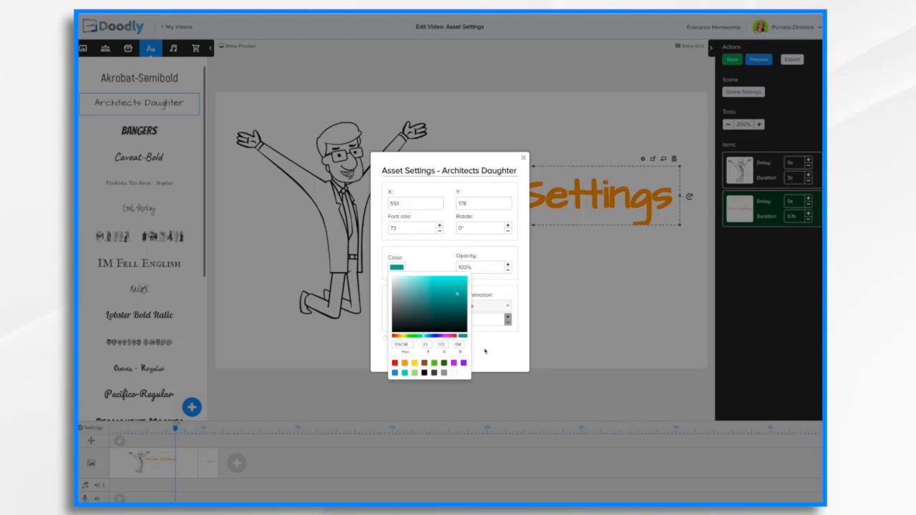
pyautogui.click(474, 345)
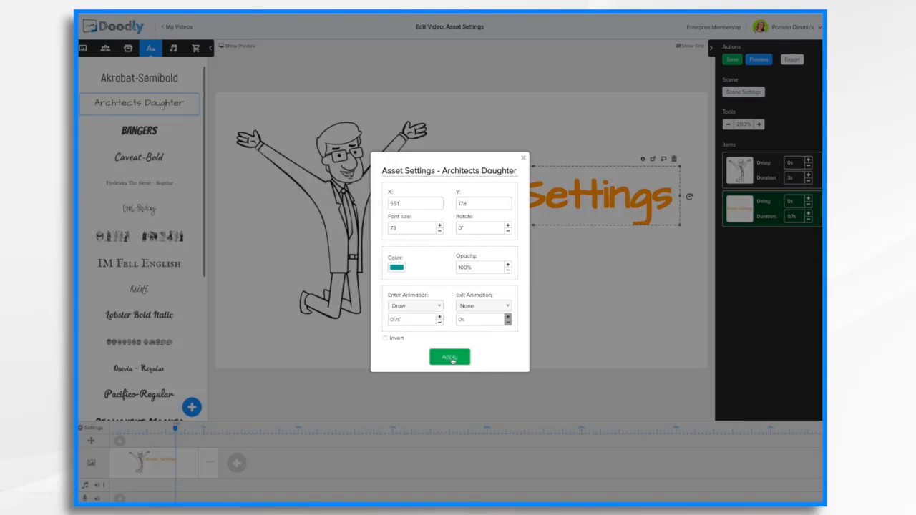
pyautogui.click(451, 358)
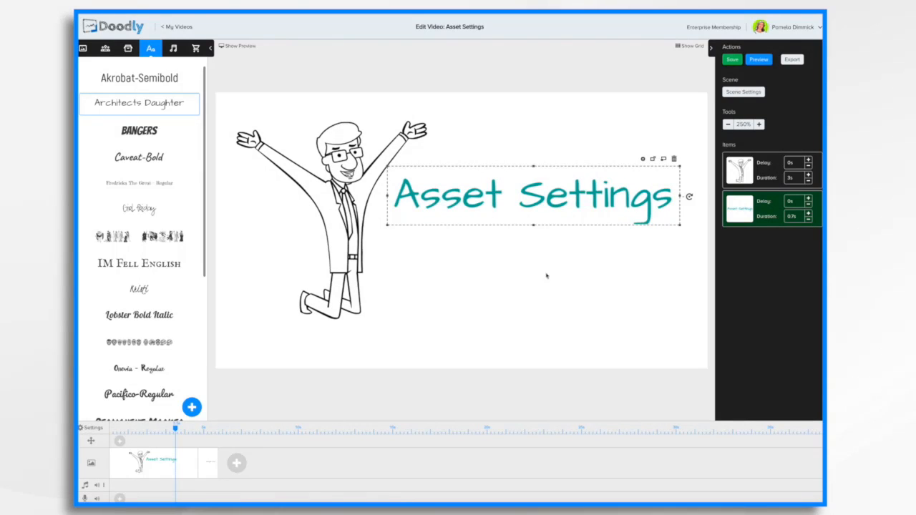
# Recolor the man drawing with the preset red in his asset settings and apply.
pyautogui.click(324, 212)
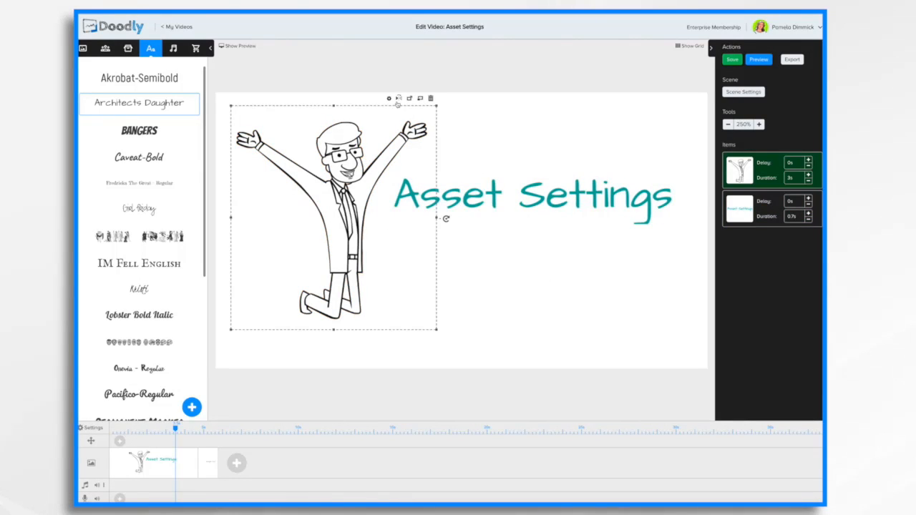
pyautogui.click(389, 99)
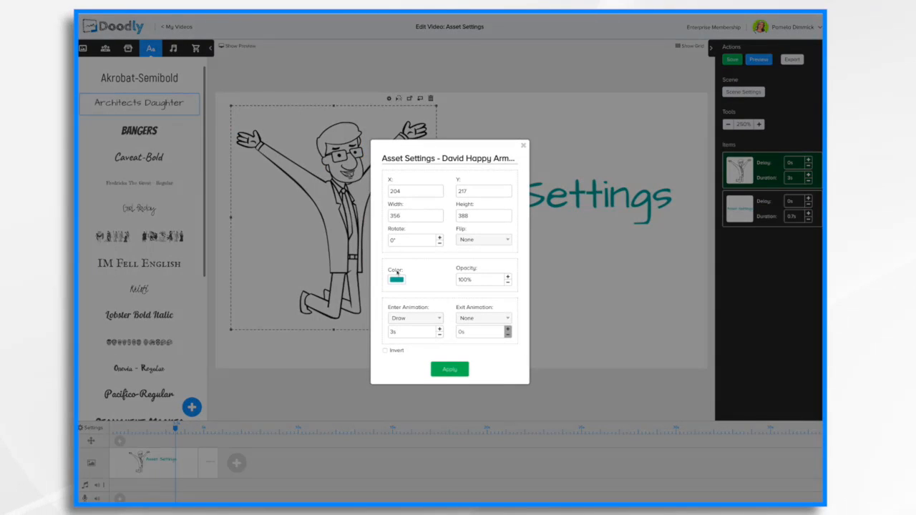
pyautogui.click(398, 280)
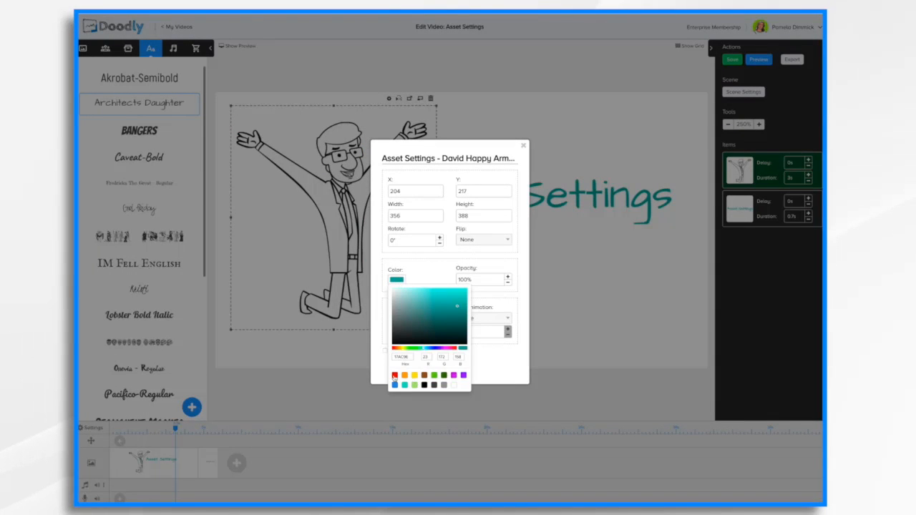
pyautogui.click(394, 375)
pyautogui.click(499, 369)
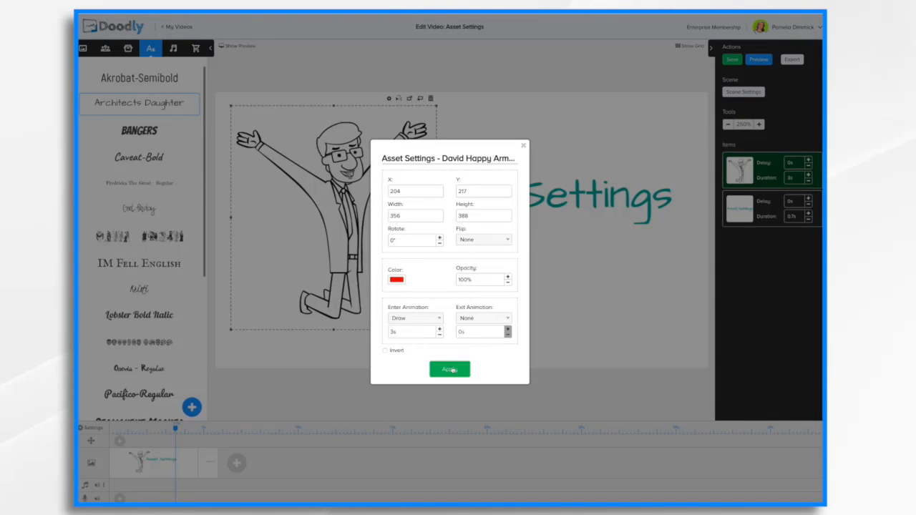
pyautogui.click(449, 369)
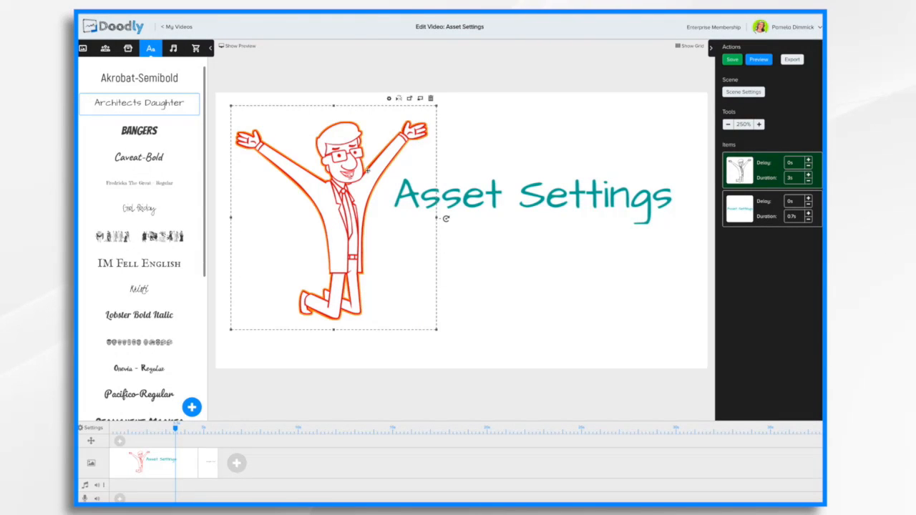
# Set the man drawing's color back to black (000000) in his asset settings.
pyautogui.click(389, 98)
pyautogui.click(396, 279)
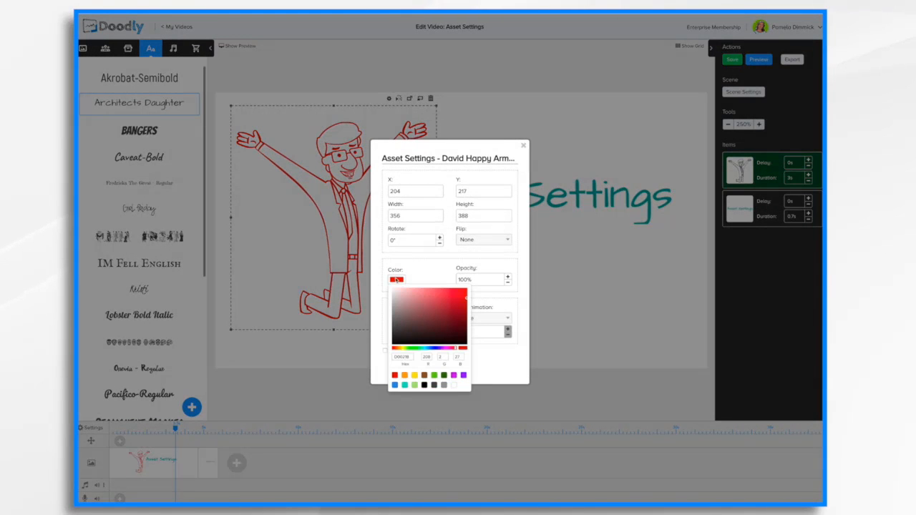
pyautogui.click(425, 385)
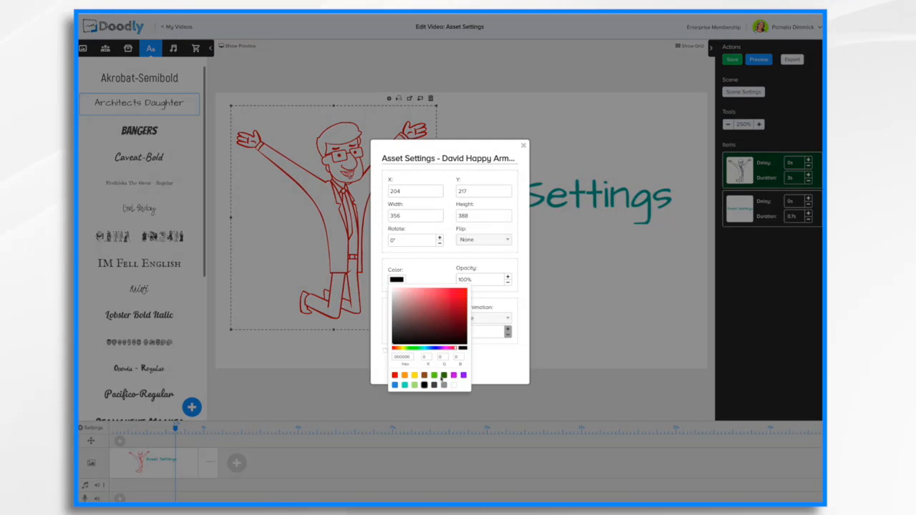
pyautogui.click(493, 360)
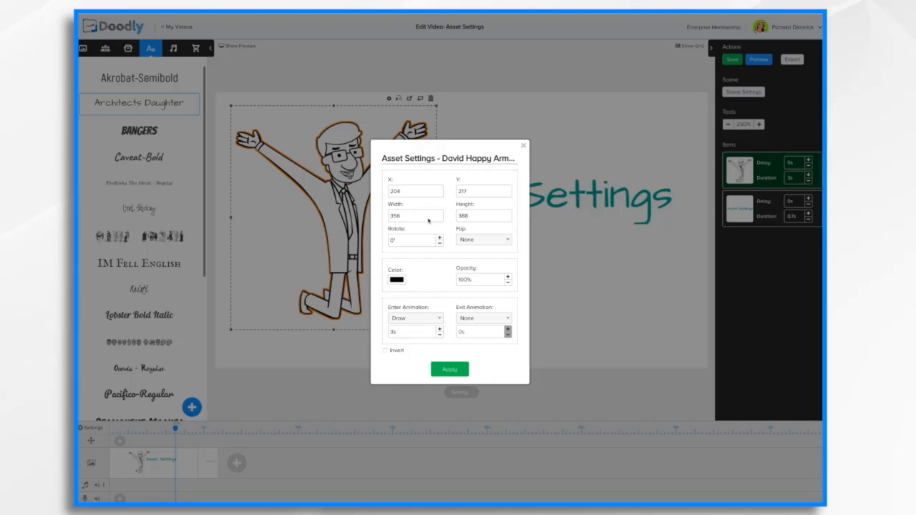
# Try a width of 500 for the man drawing in his asset settings.
pyautogui.click(428, 221)
pyautogui.press('BackSpace')
pyautogui.press('BackSpace')
pyautogui.press('BackSpace')
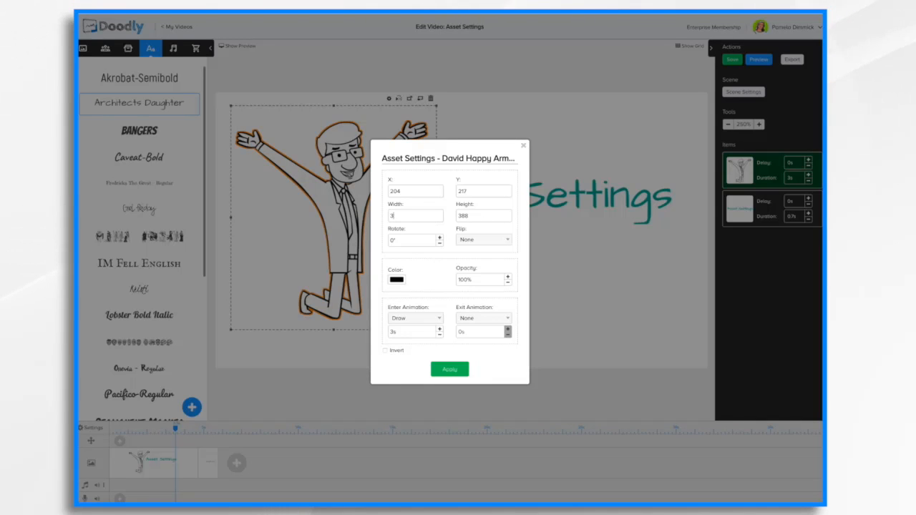
pyautogui.write('500')
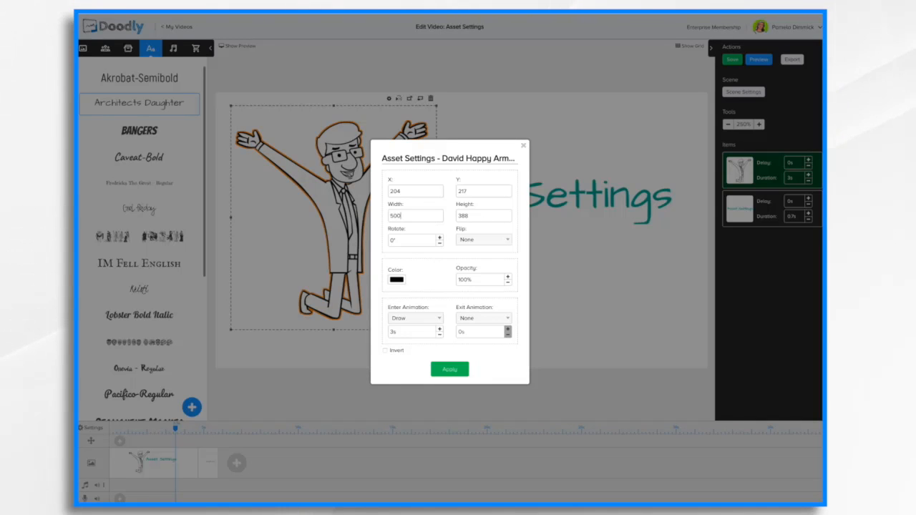
pyautogui.press('Tab')
# Try increasing the man drawing's rotation in small increments, check the flip options and leave his asset settings.
pyautogui.click(440, 239)
pyautogui.click(439, 239)
pyautogui.click(440, 239)
pyautogui.click(439, 239)
pyautogui.click(440, 239)
pyautogui.click(504, 238)
pyautogui.click(493, 241)
pyautogui.click(456, 371)
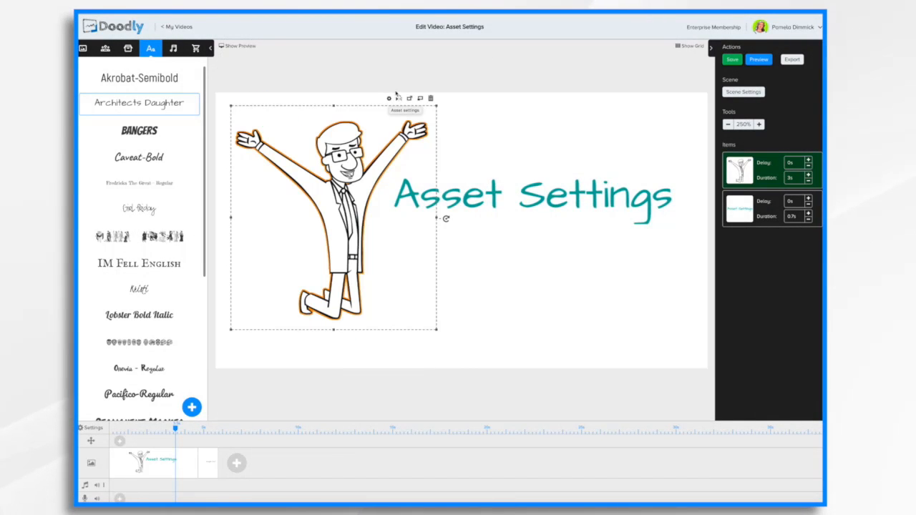
# Reduce the man drawing's opacity to 50% in his asset settings, apply the change and deselect the drawing.
pyautogui.click(390, 99)
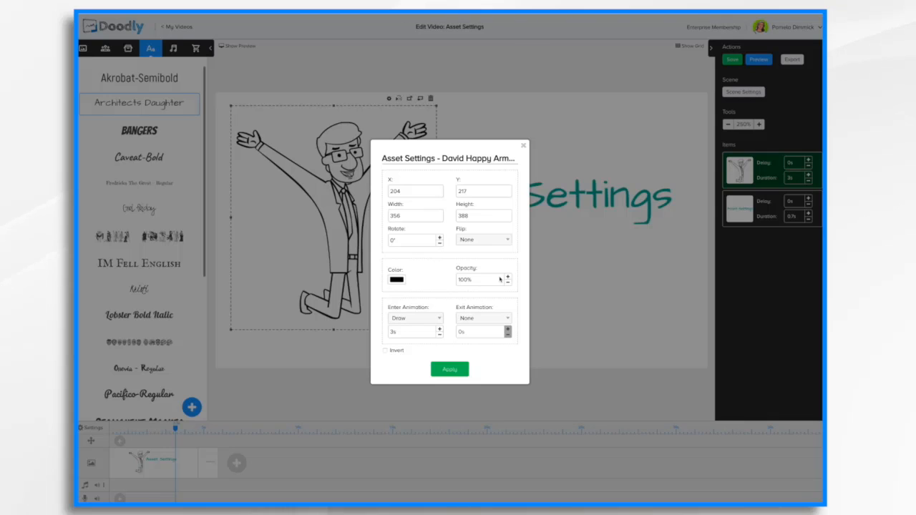
pyautogui.click(509, 283)
pyautogui.click(508, 283)
pyautogui.click(508, 283)
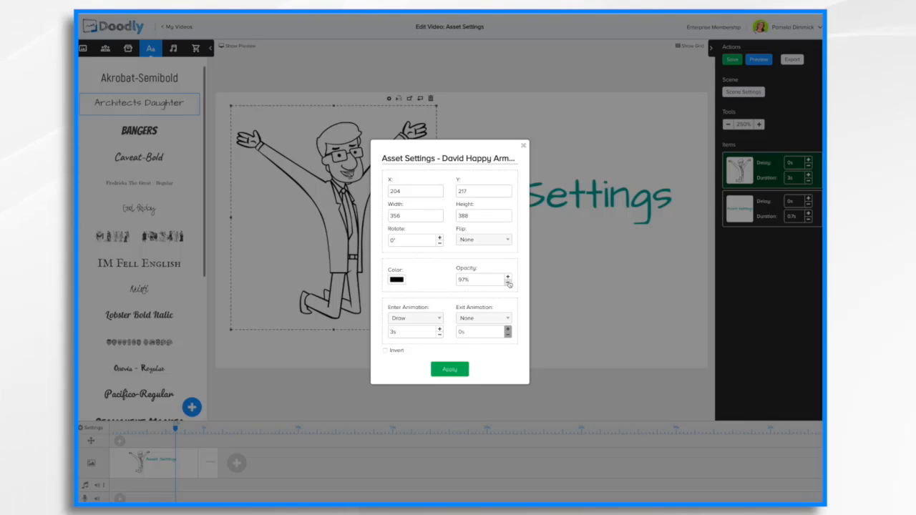
pyautogui.click(508, 284)
pyautogui.click(508, 284)
pyautogui.click(508, 283)
pyautogui.click(508, 283)
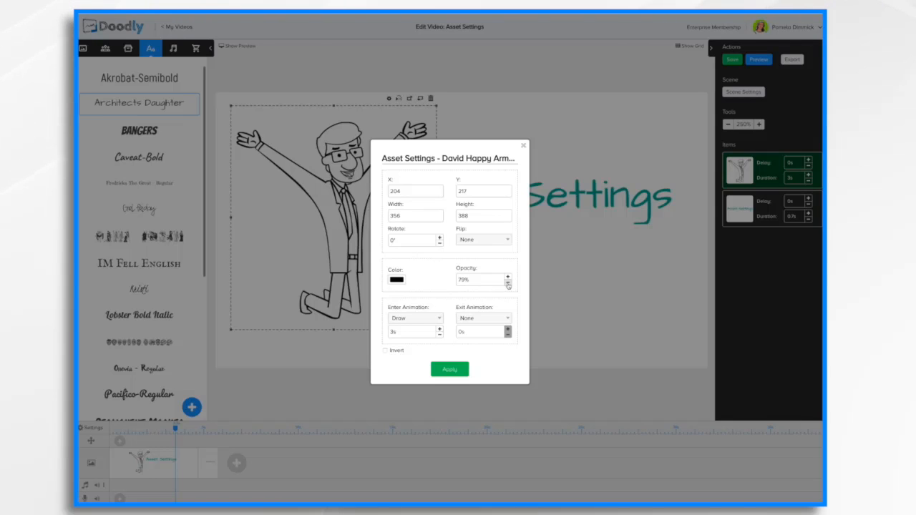
pyautogui.click(480, 283)
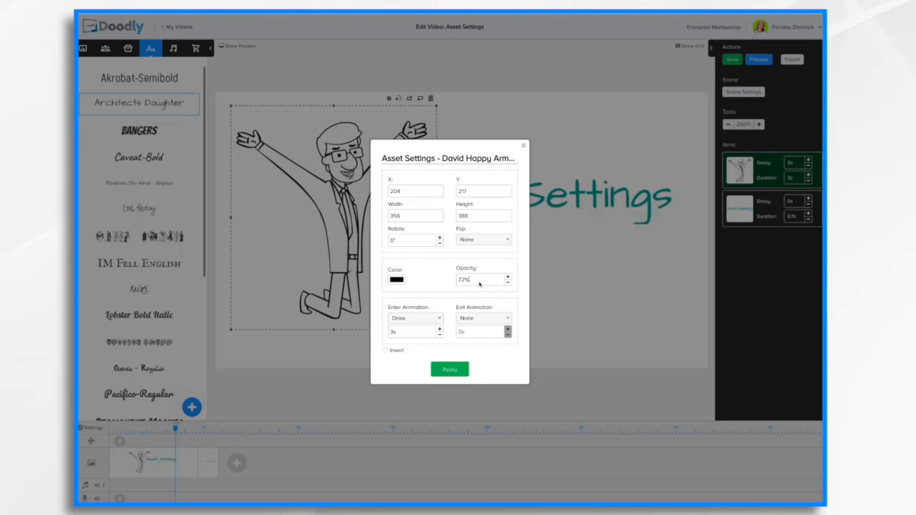
pyautogui.press('BackSpace')
pyautogui.press('BackSpace')
pyautogui.press('BackSpace')
pyautogui.write('50')
pyautogui.click(453, 370)
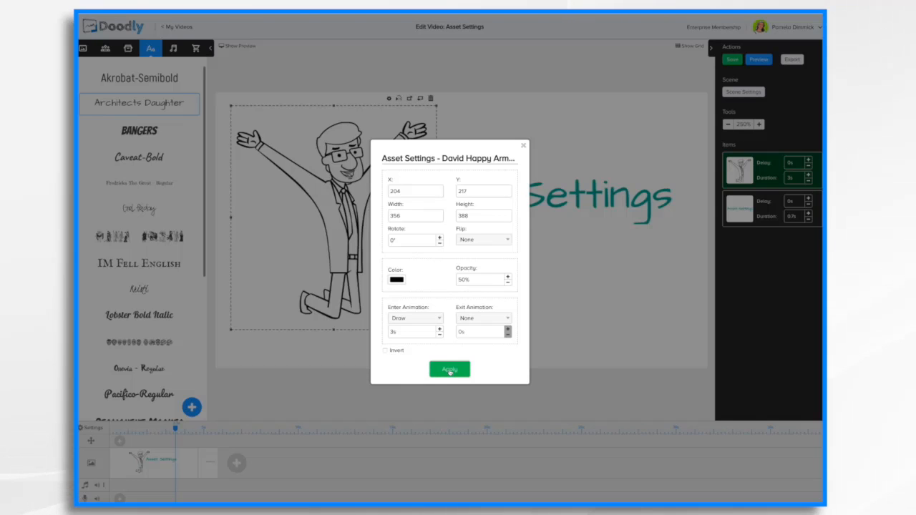
pyautogui.click(450, 370)
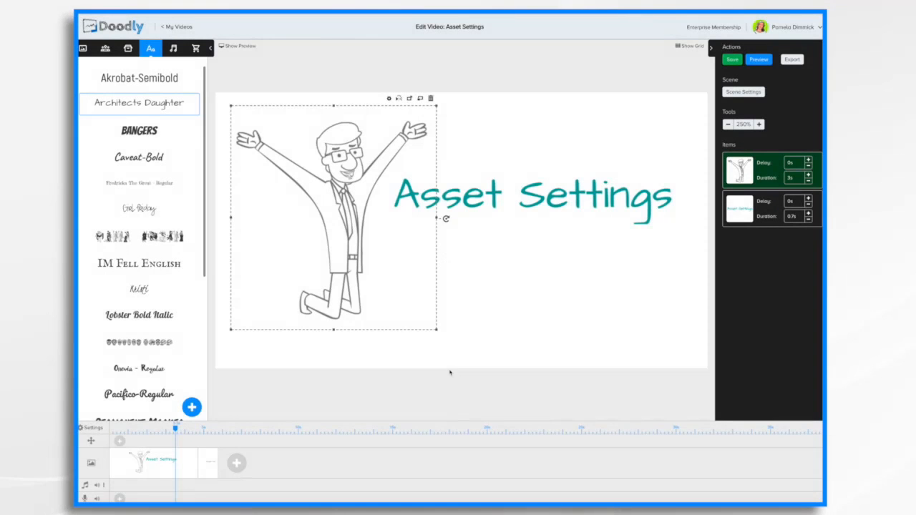
pyautogui.click(511, 287)
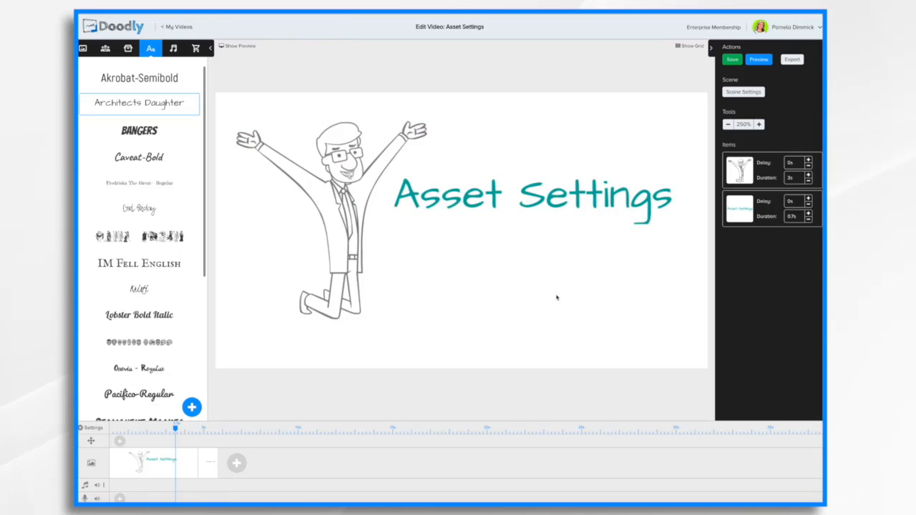
# Set the man drawing's Draw enter animation duration to 1s, apply it and preview the video.
pyautogui.doubleClick(410, 312)
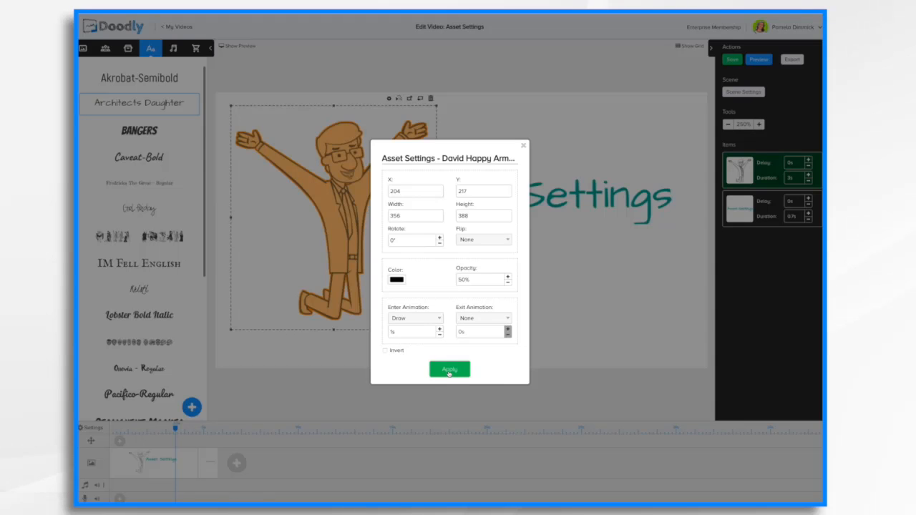
pyautogui.click(449, 370)
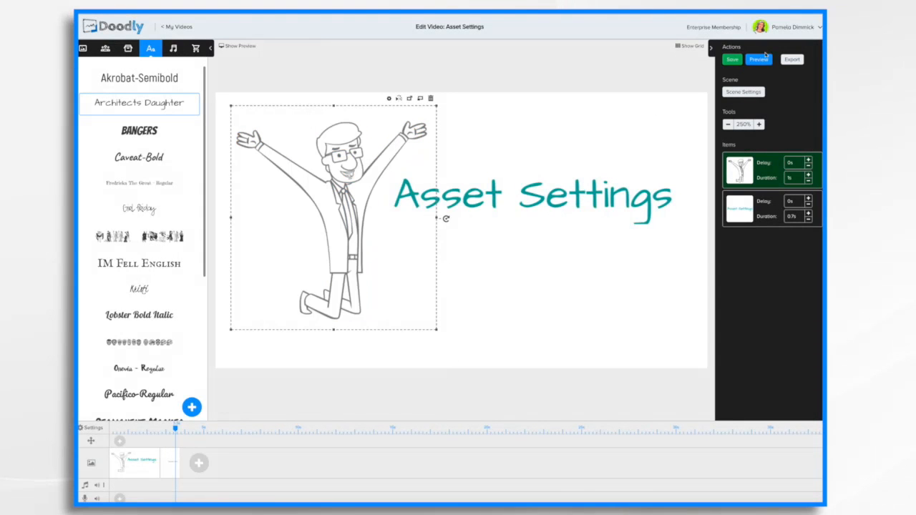
pyautogui.click(760, 60)
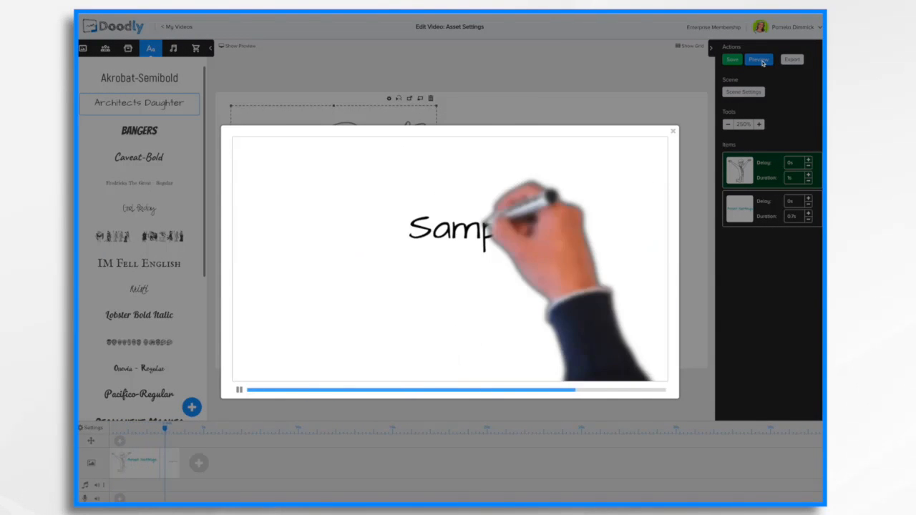
pyautogui.click(673, 132)
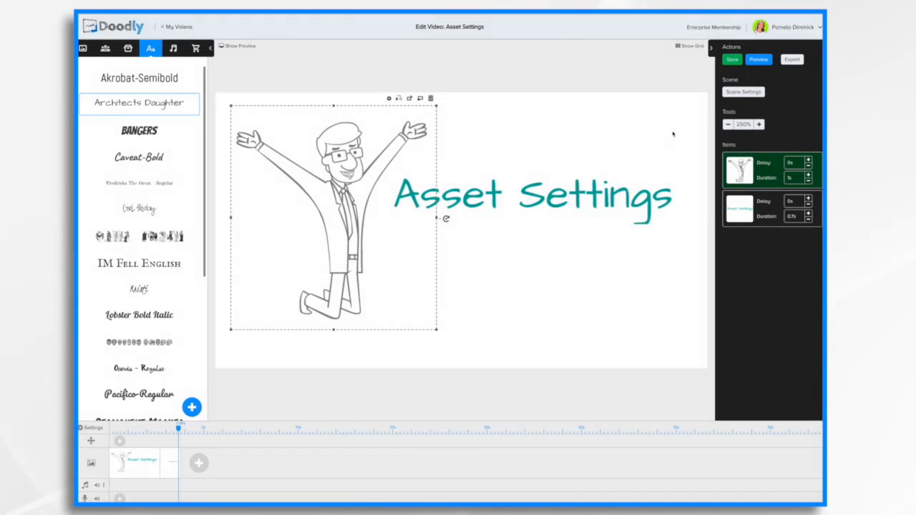
# Try raising the man drawing's Draw enter animation duration in small increments to 2s in his asset settings.
pyautogui.click(392, 98)
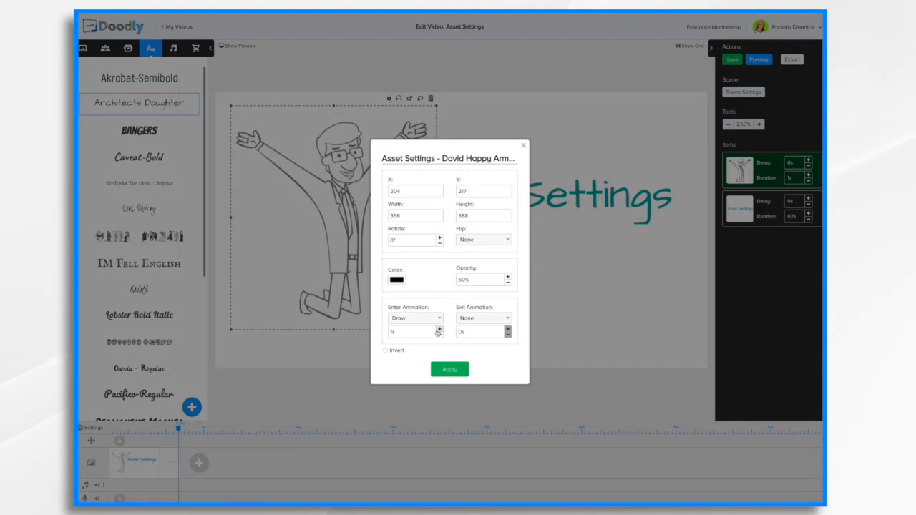
pyautogui.click(439, 330)
pyautogui.click(439, 329)
pyautogui.click(440, 329)
pyautogui.click(440, 329)
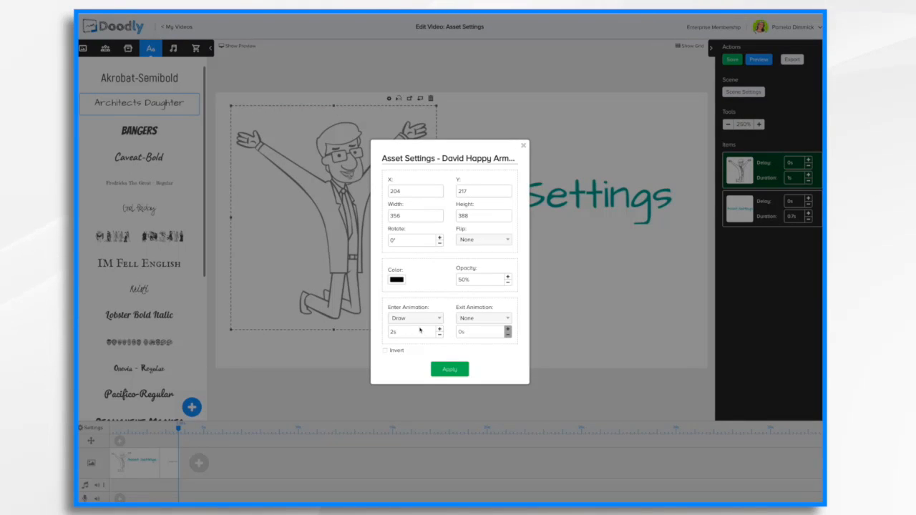
# Set the man drawing's enter animation to None, apply it and preview the video.
pyautogui.click(430, 321)
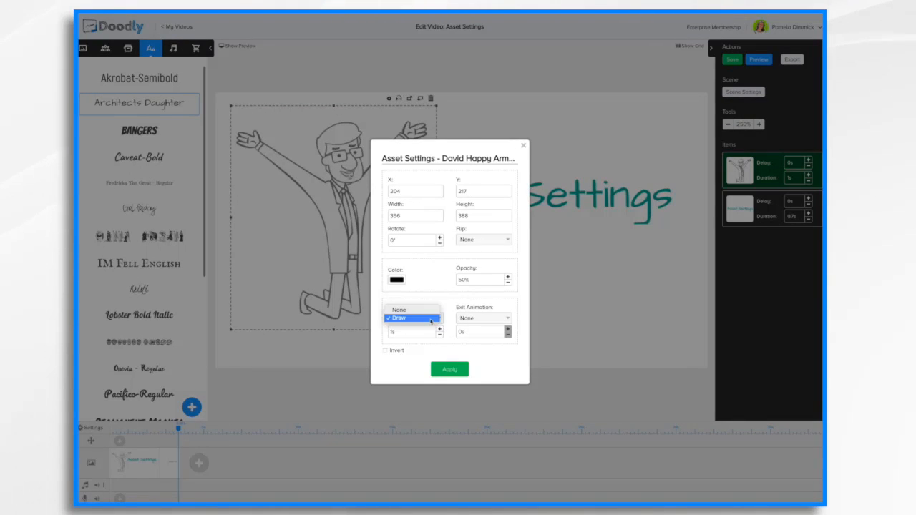
pyautogui.click(413, 310)
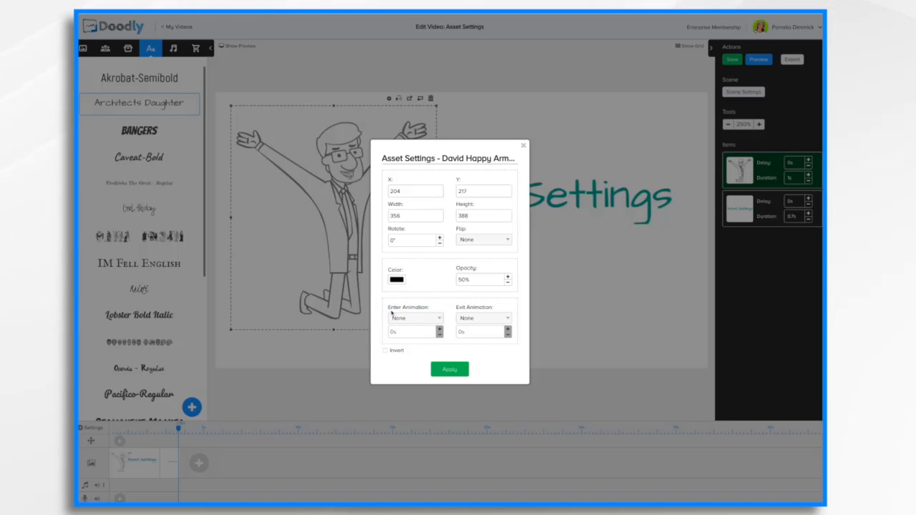
pyautogui.click(445, 369)
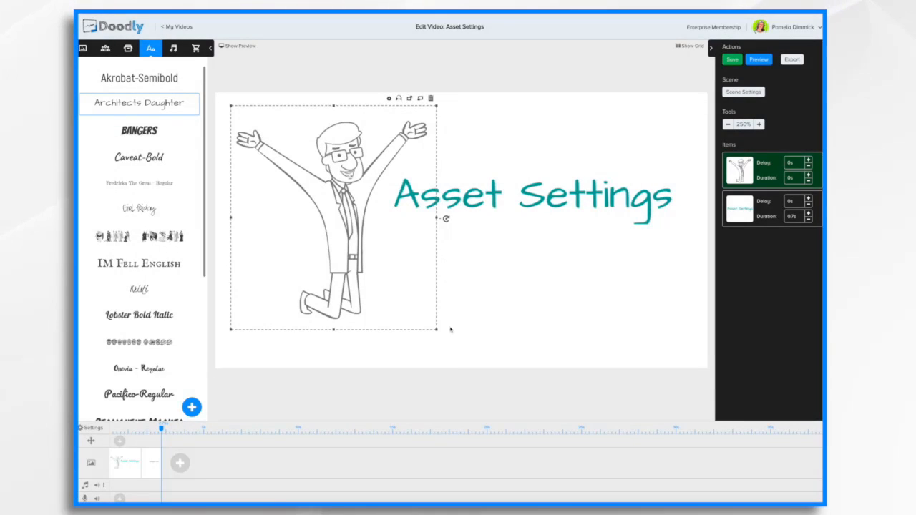
pyautogui.click(760, 60)
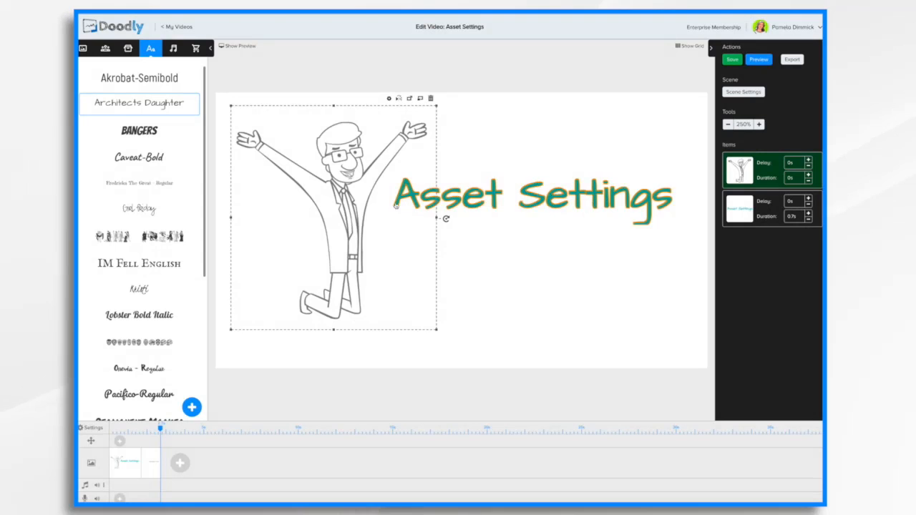
pyautogui.click(762, 62)
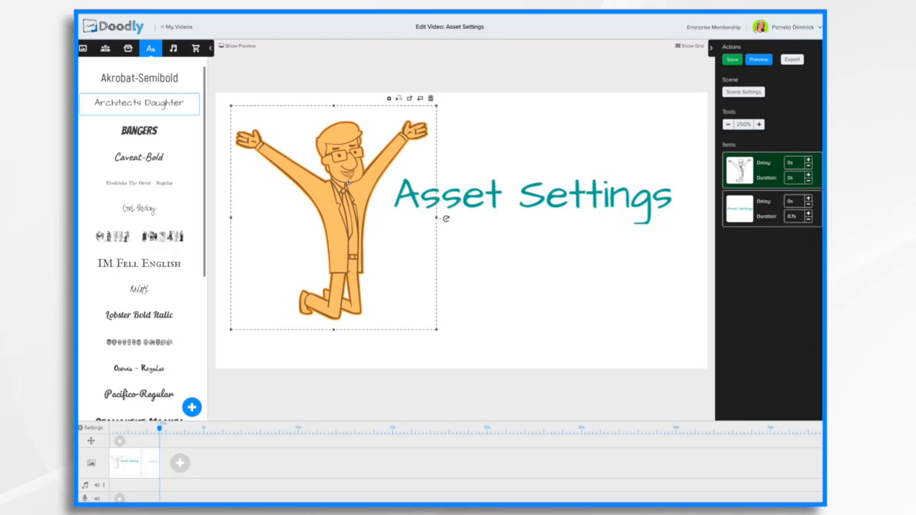
# Set the man drawing's enter animation to Draw at 2s and the exit animation to Erase, apply and preview the video.
pyautogui.doubleClick(348, 183)
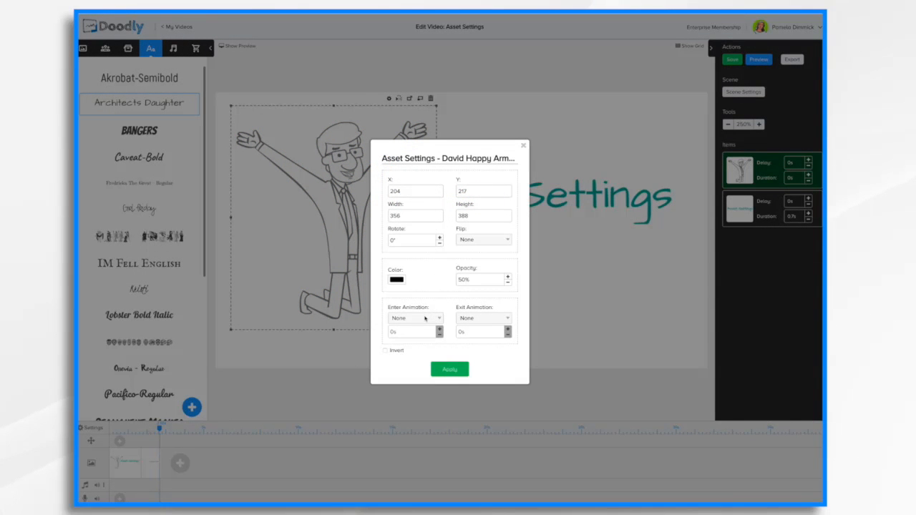
pyautogui.click(425, 318)
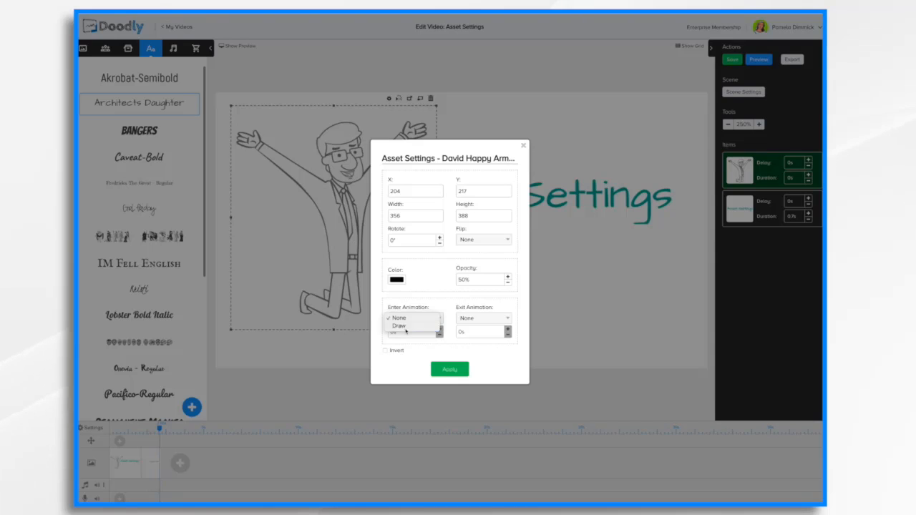
pyautogui.click(406, 329)
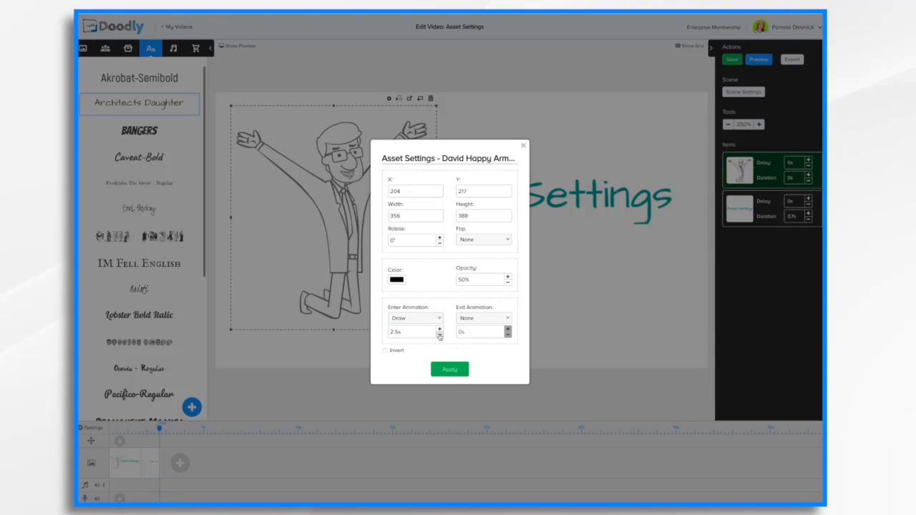
pyautogui.click(439, 335)
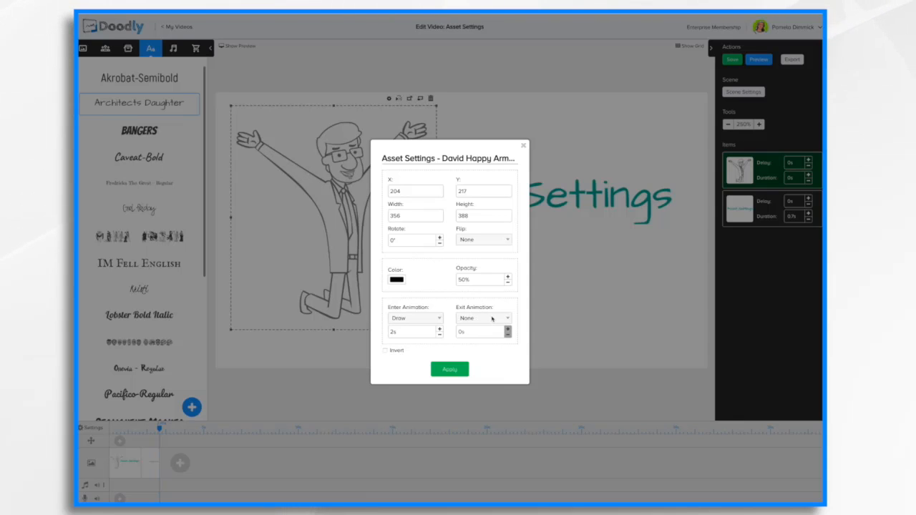
pyautogui.click(492, 319)
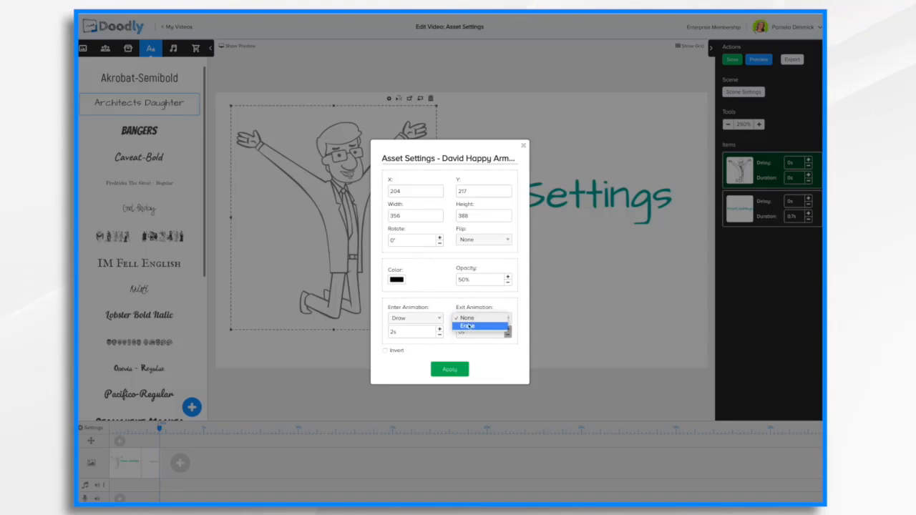
pyautogui.click(466, 327)
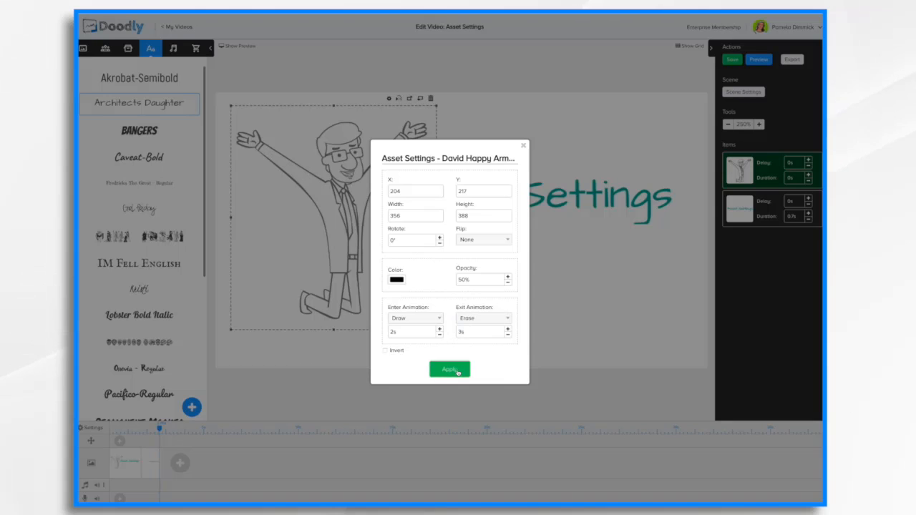
pyautogui.click(449, 369)
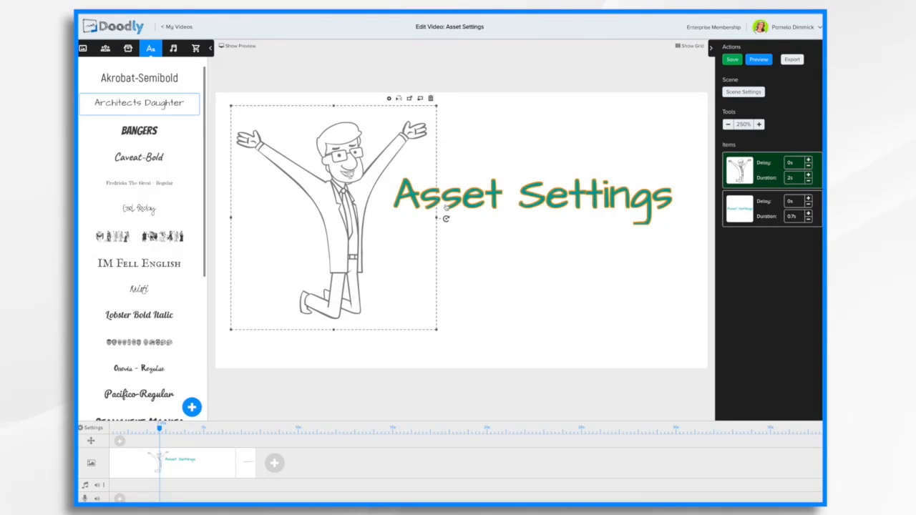
pyautogui.click(760, 60)
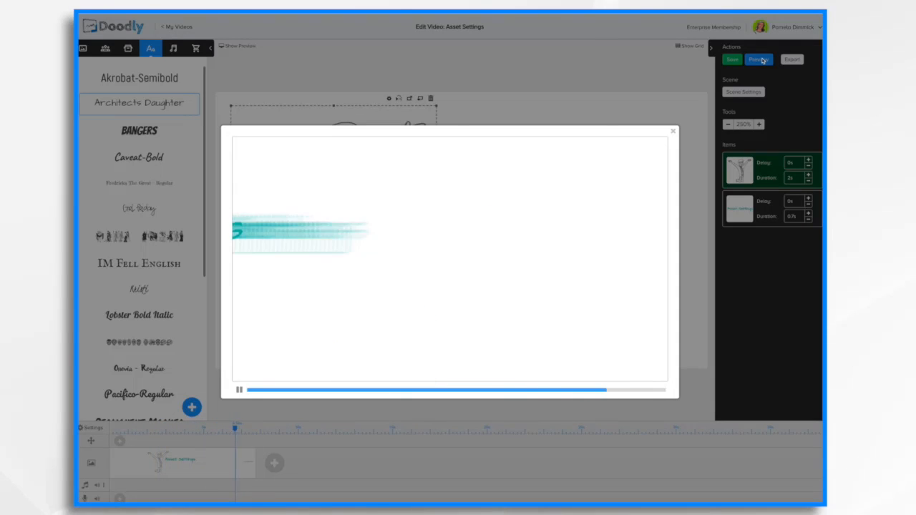
pyautogui.click(673, 131)
# Set the man drawing's Erase exit animation duration to 2s, apply it and preview the video.
pyautogui.click(389, 98)
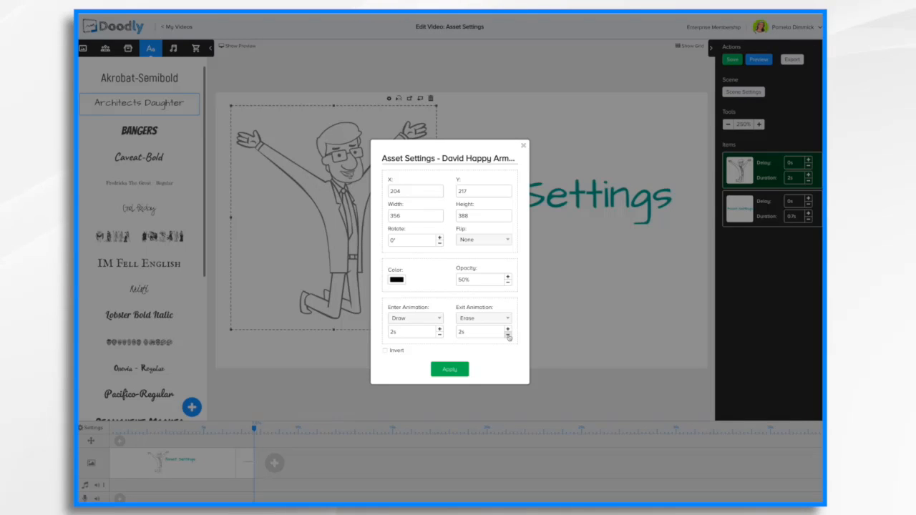
pyautogui.click(508, 336)
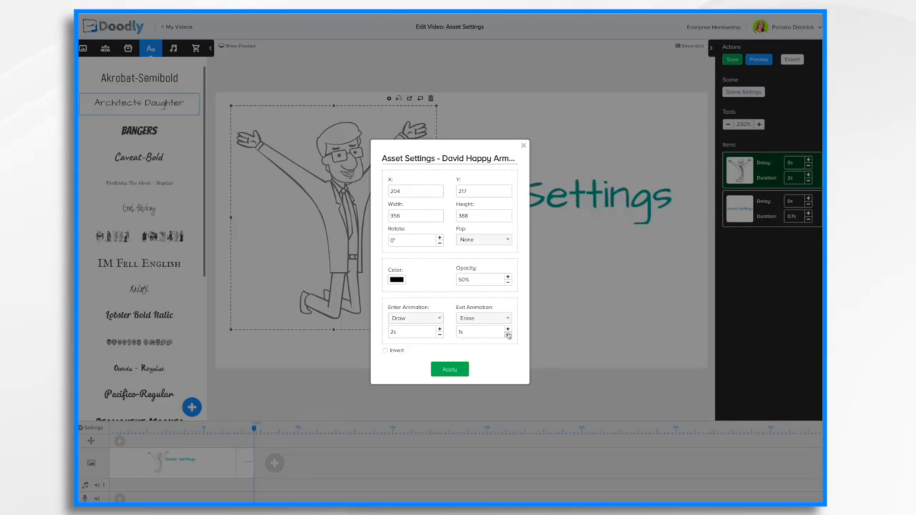
pyautogui.click(507, 330)
pyautogui.click(448, 369)
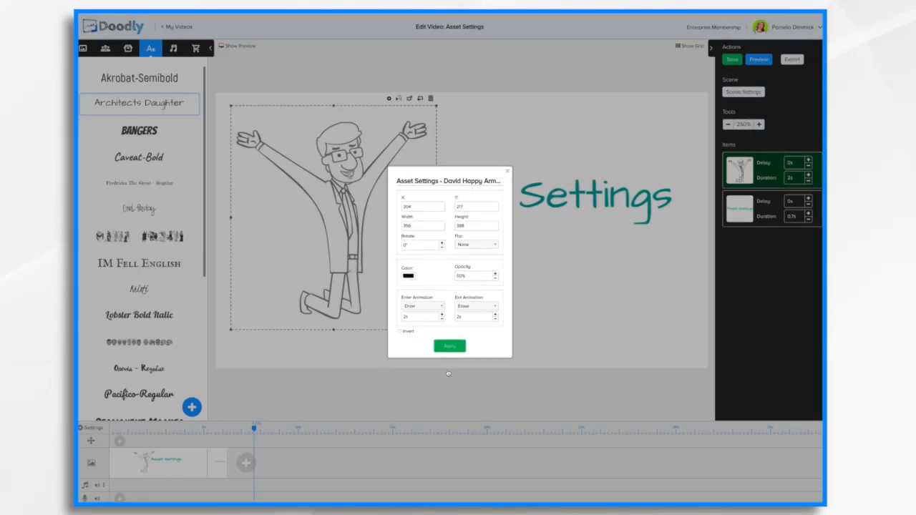
pyautogui.click(761, 61)
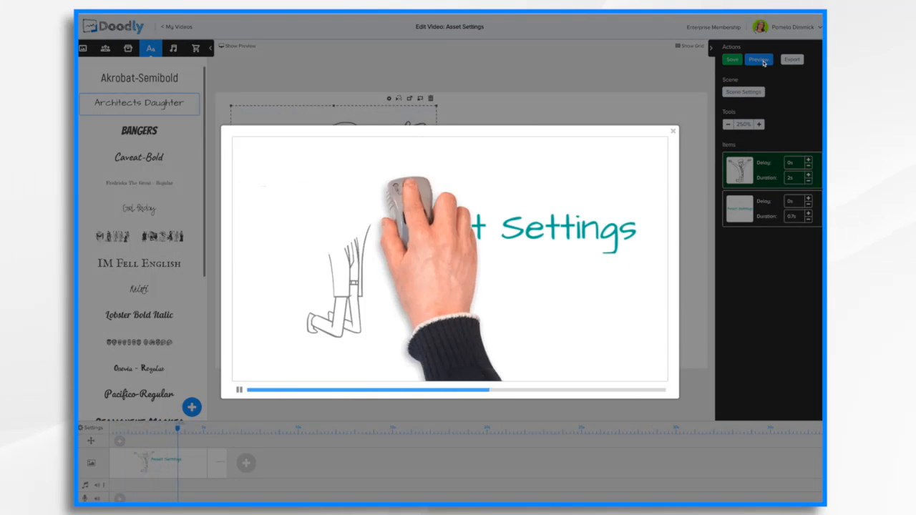
pyautogui.click(673, 132)
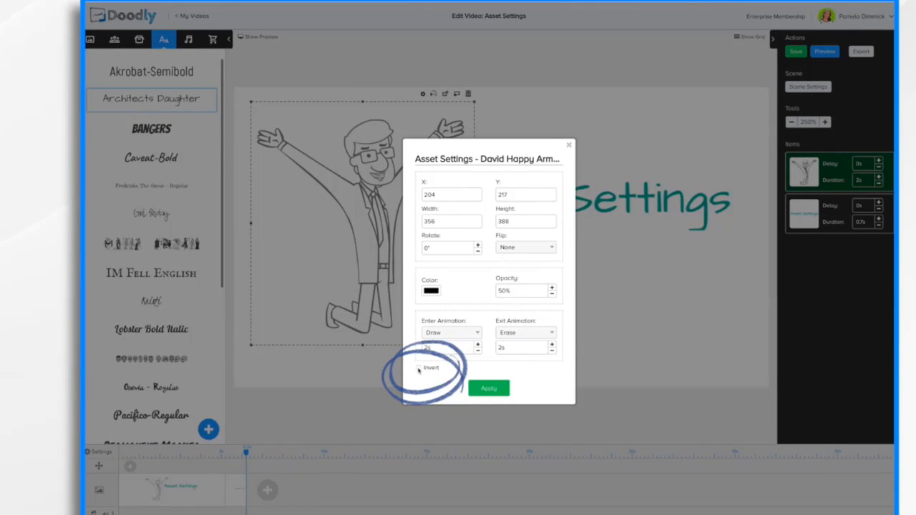
# Try the Invert option on the man drawing, turn it off again and apply his asset settings.
pyautogui.click(419, 368)
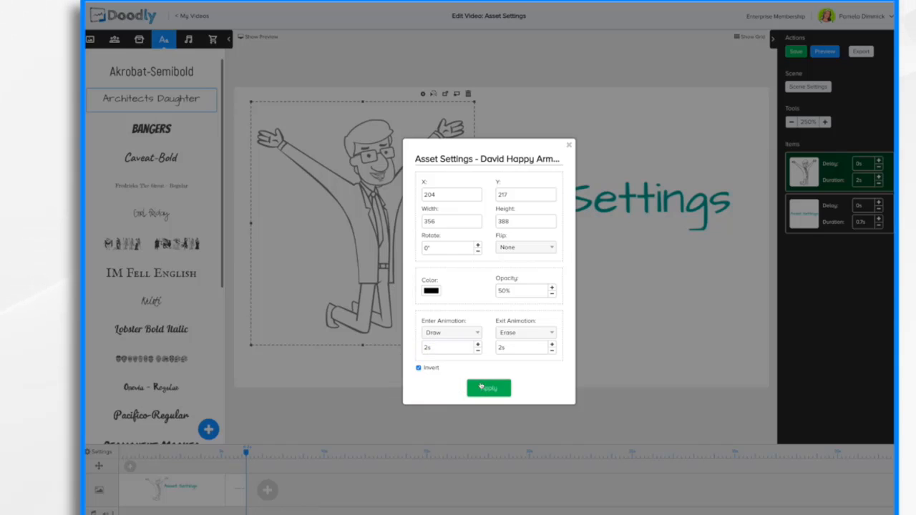
pyautogui.click(480, 387)
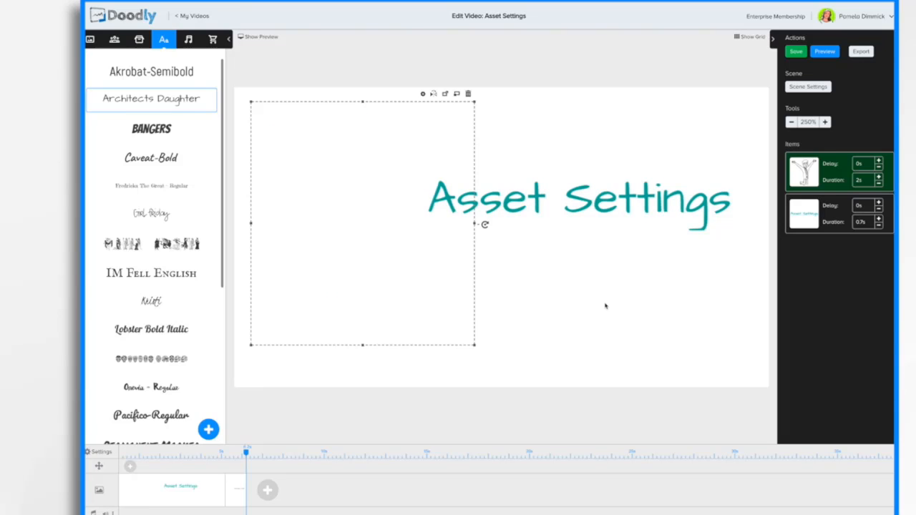
pyautogui.doubleClick(431, 248)
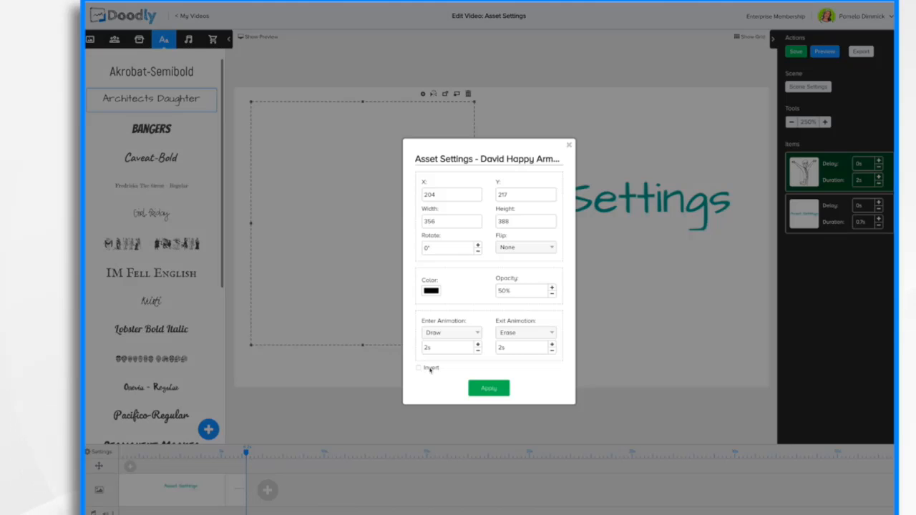
pyautogui.click(491, 389)
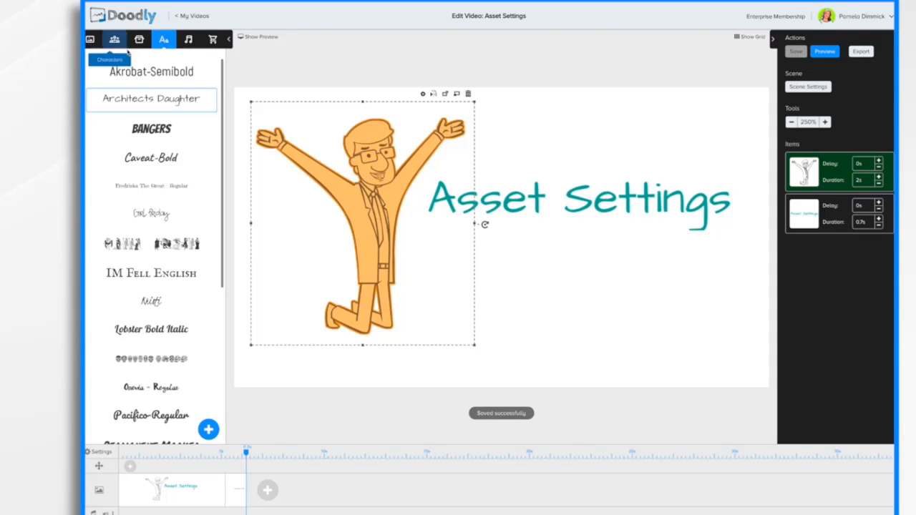
# Change the video's background style to Dark Chalkboard and apply the video settings.
pyautogui.click(98, 453)
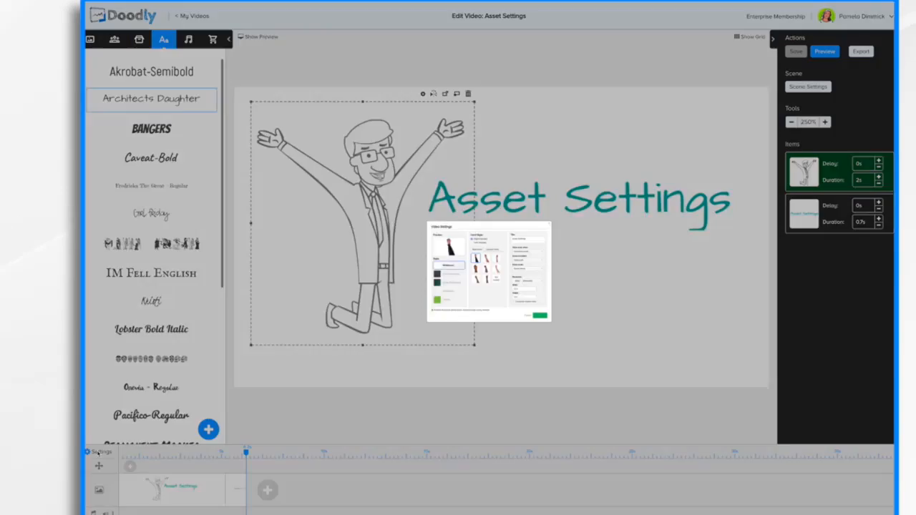
pyautogui.click(344, 279)
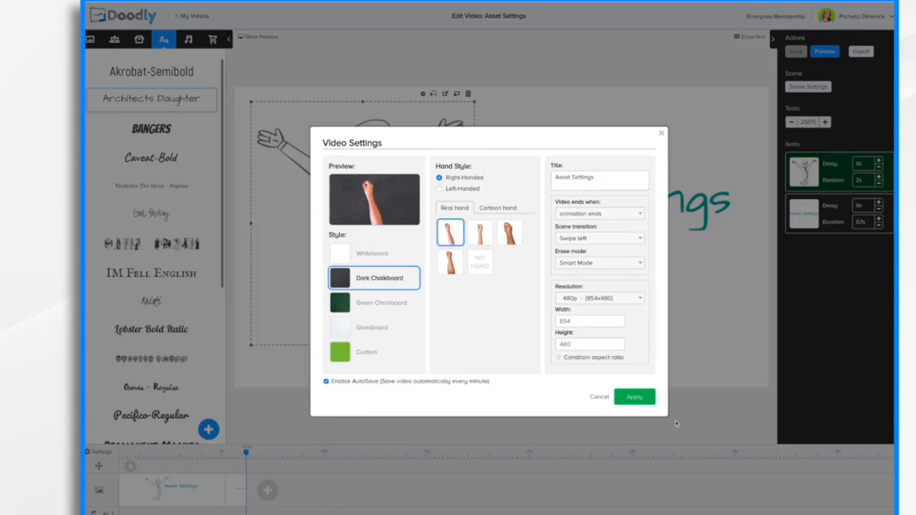
pyautogui.click(641, 397)
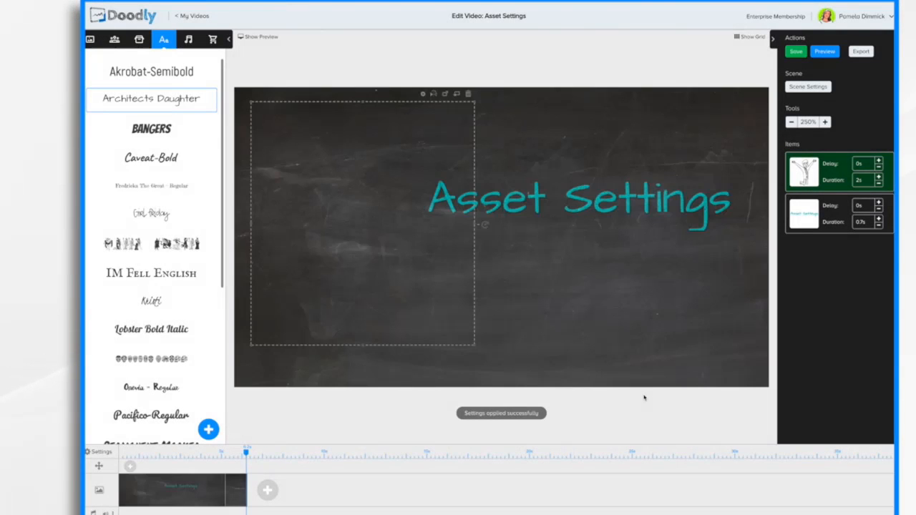
# Turn on Invert for the man drawing on the chalkboard and apply his asset settings.
pyautogui.click(423, 94)
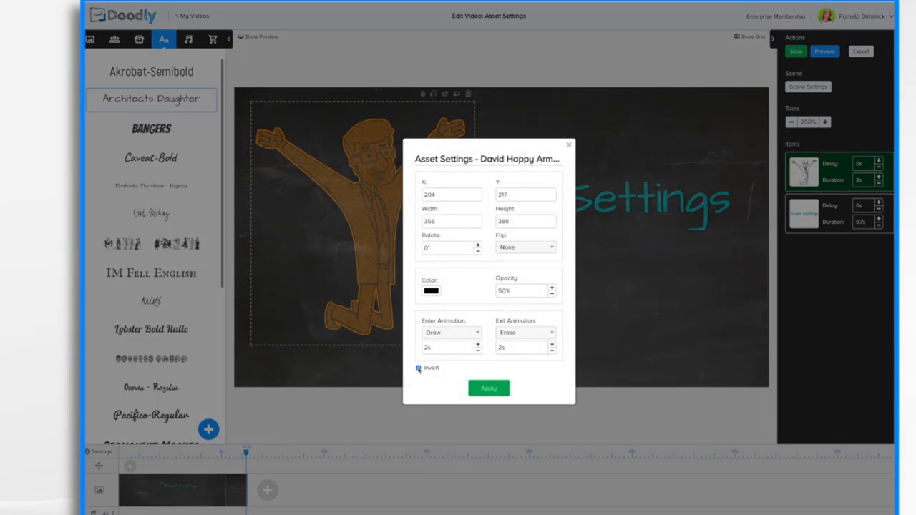
pyautogui.click(487, 390)
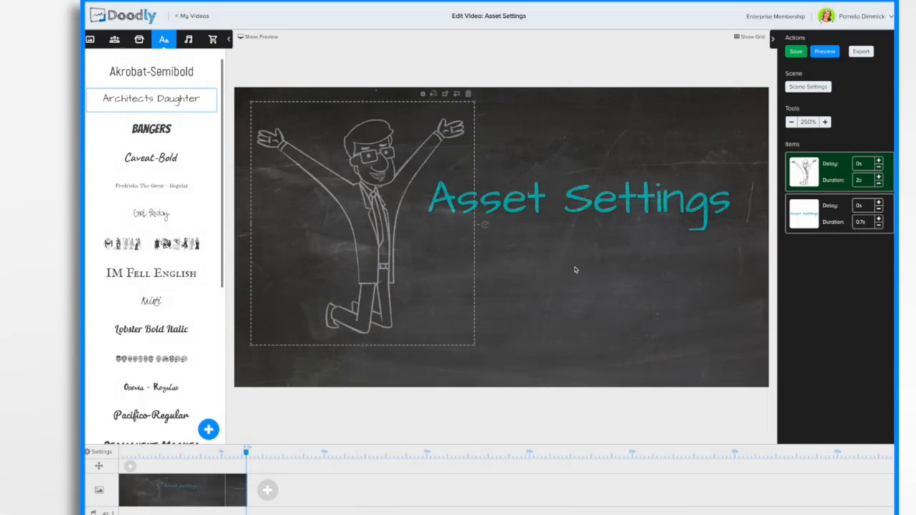
pyautogui.click(575, 269)
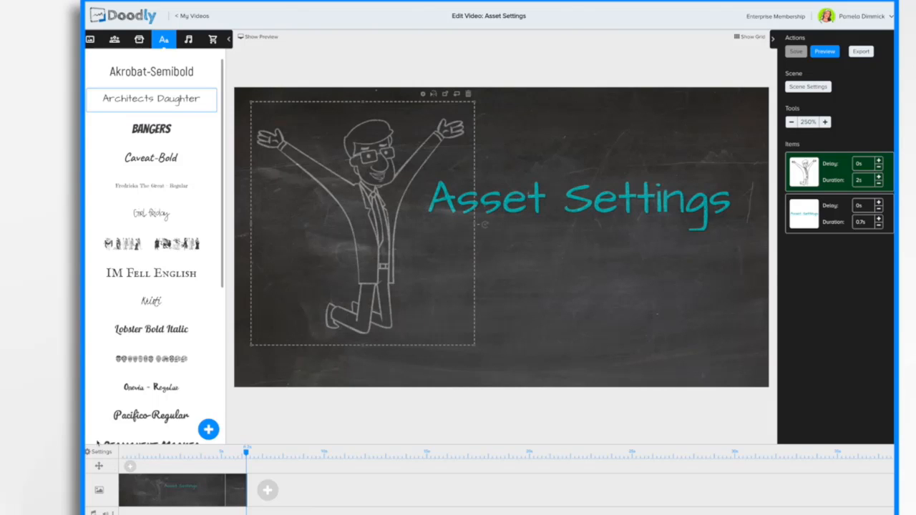
# Switch the video's background style back to Whiteboard and apply the video settings.
pyautogui.click(101, 452)
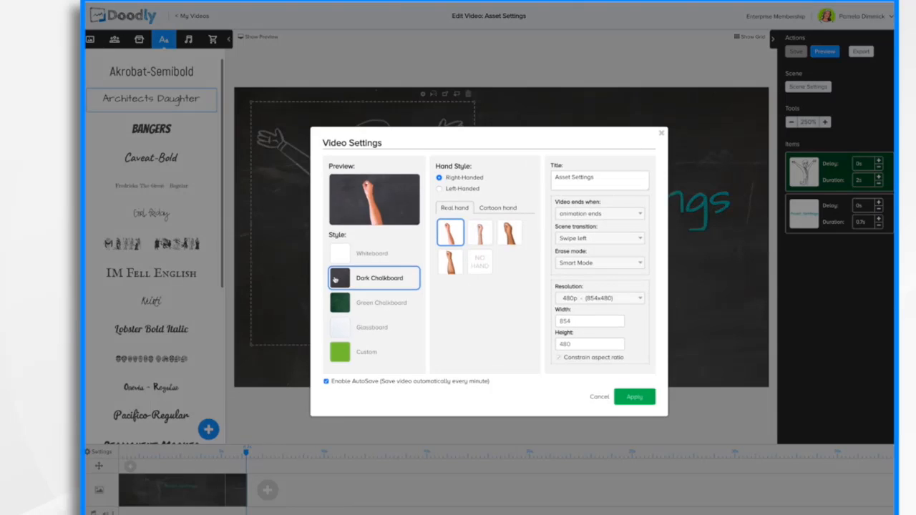
pyautogui.click(352, 250)
pyautogui.click(632, 396)
# Turn off Invert for the man drawing on the whiteboard and apply his asset settings.
pyautogui.click(422, 94)
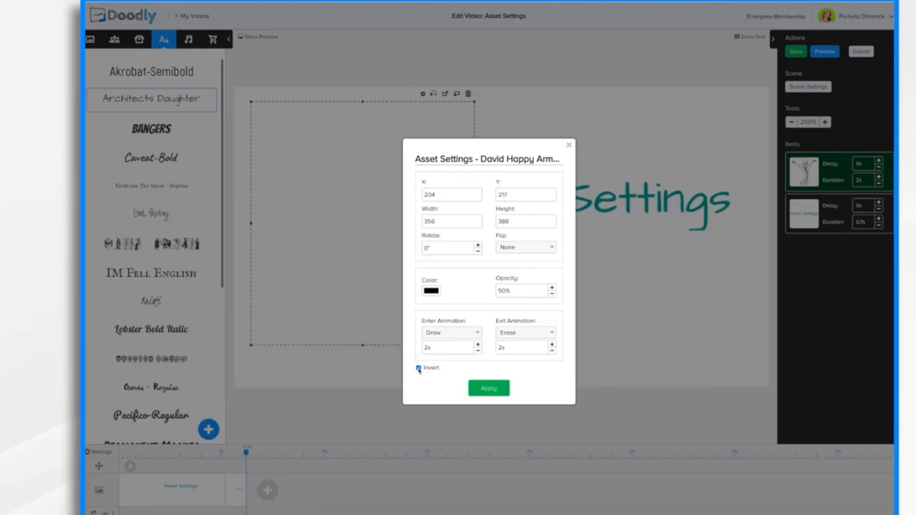
pyautogui.click(418, 368)
pyautogui.click(490, 389)
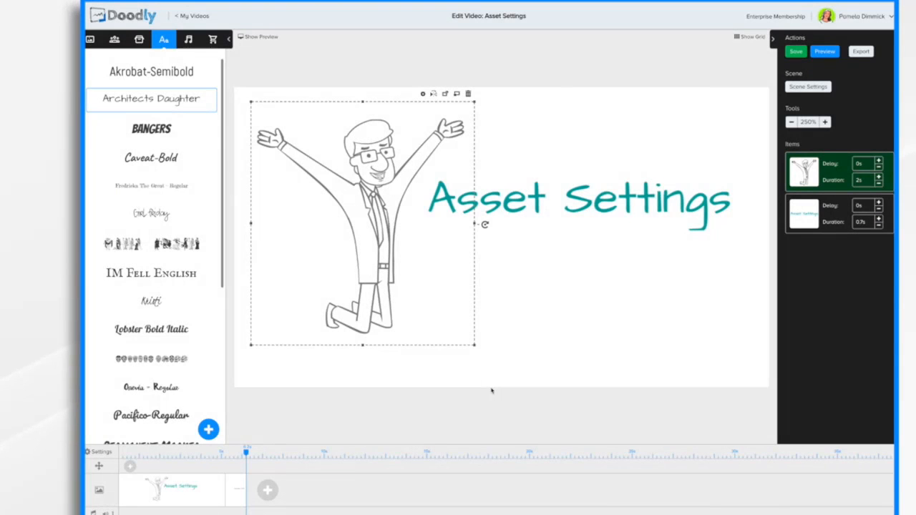